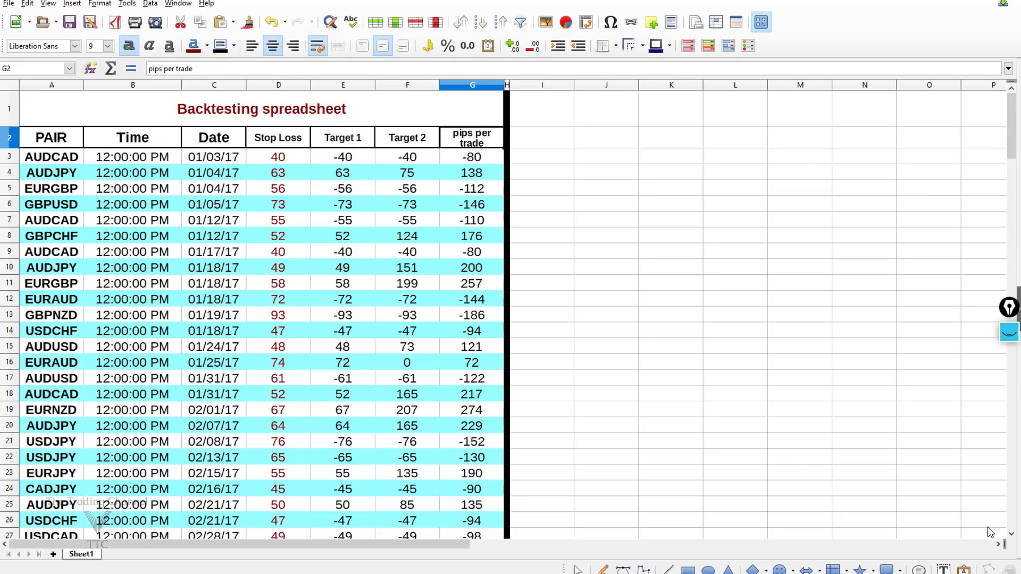
# Examine the Target 1 results of several trades in the backtesting spreadsheet
pyautogui.click(348, 161)
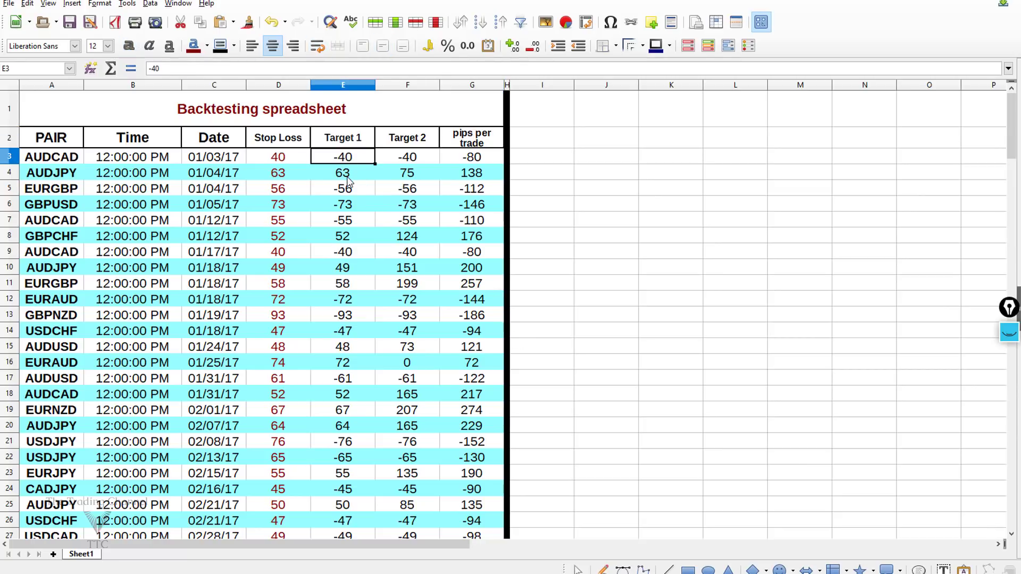
pyautogui.click(366, 192)
pyautogui.click(365, 205)
pyautogui.click(363, 250)
pyautogui.click(362, 297)
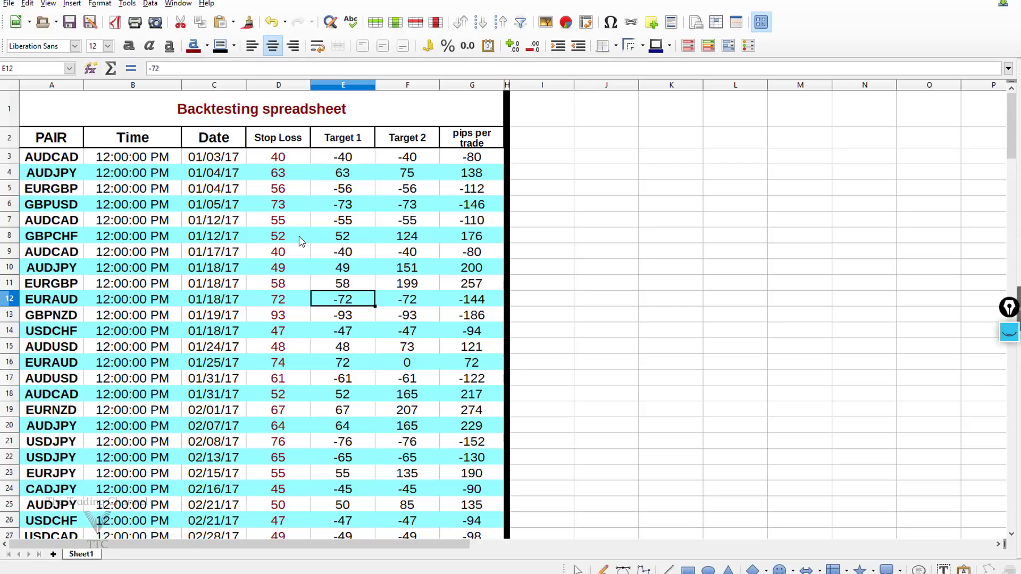
pyautogui.moveTo(1013, 121); pyautogui.dragTo(981, 121)
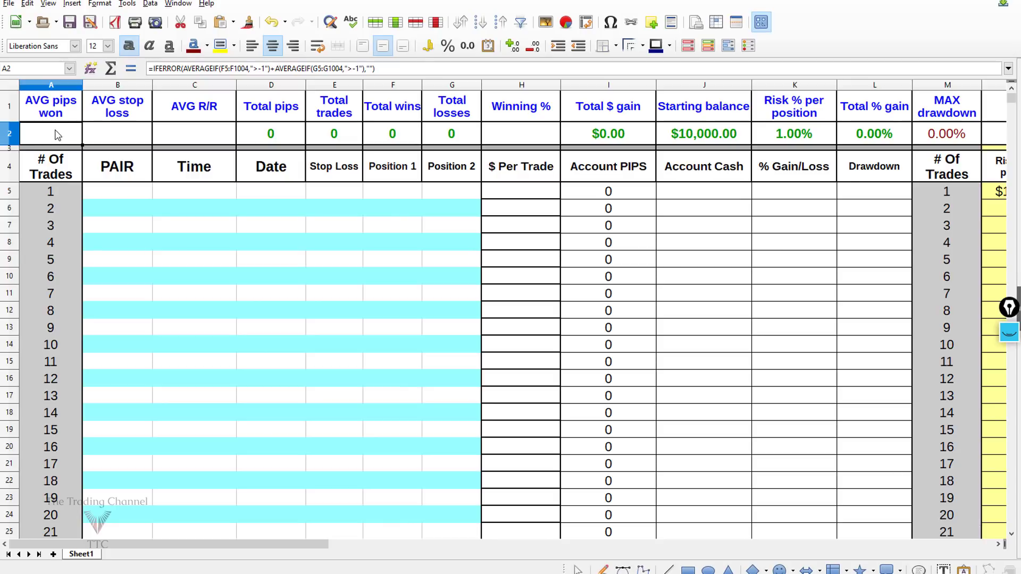
# Review the summary row's formulas and inputs, from average stop loss through max drawdown, including starting balance and risk per position
pyautogui.click(114, 133)
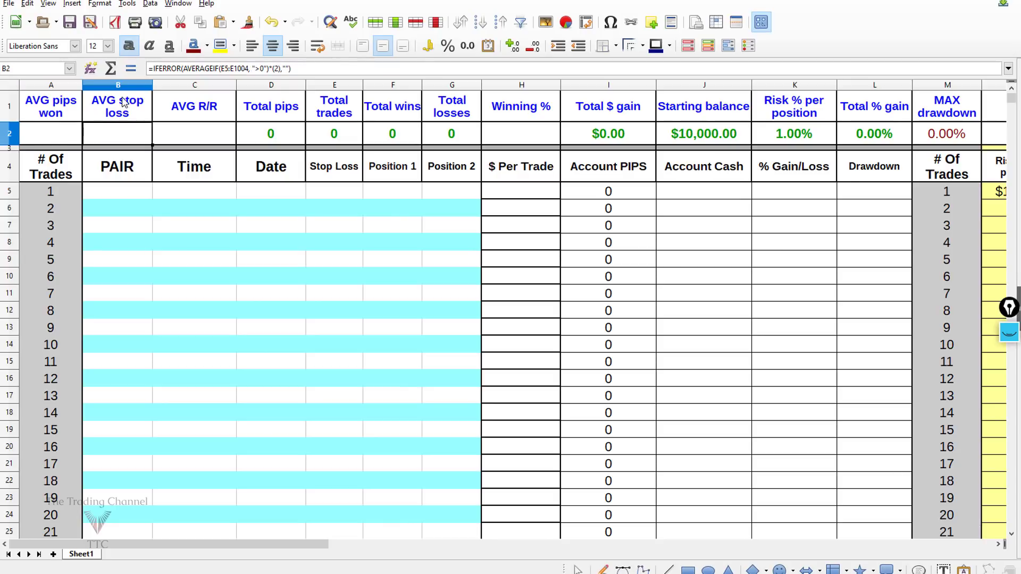
pyautogui.click(204, 142)
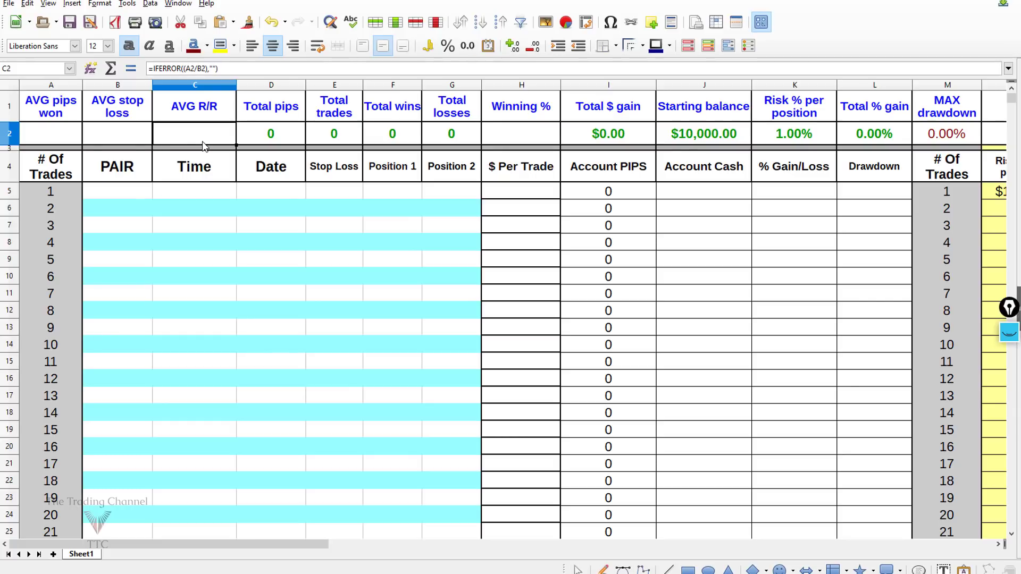
pyautogui.click(271, 137)
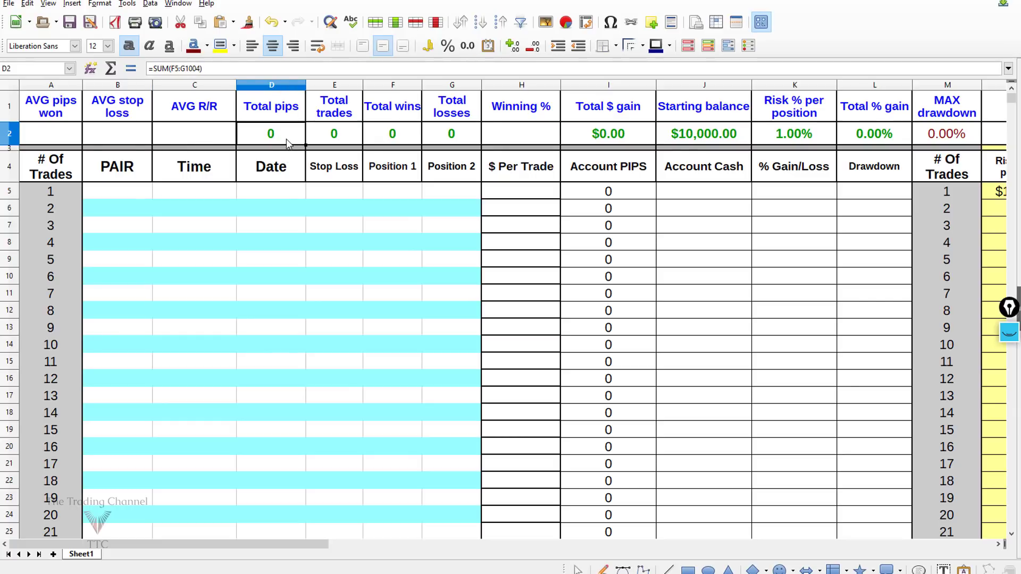
pyautogui.click(325, 139)
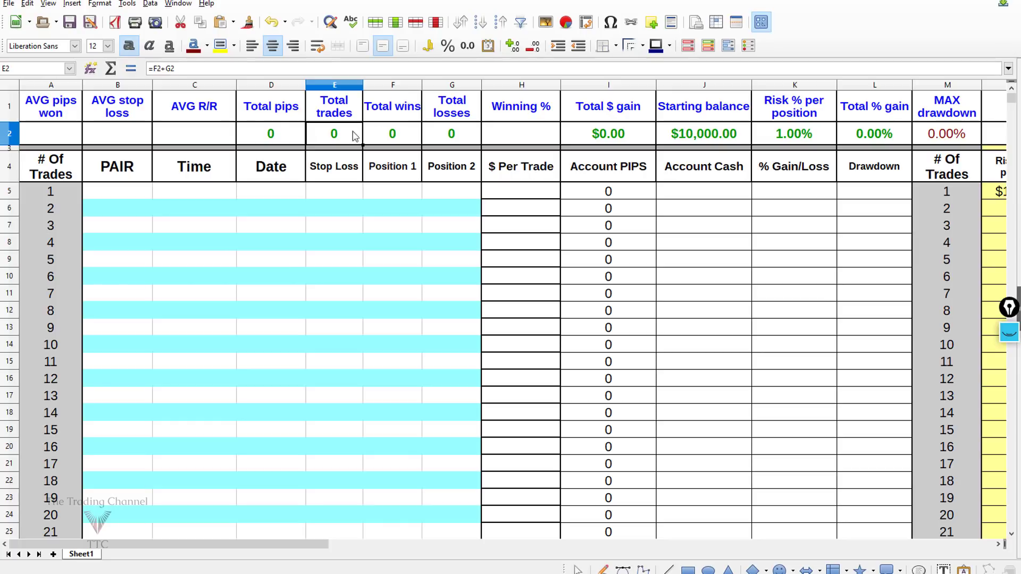
pyautogui.click(408, 137)
pyautogui.click(439, 136)
pyautogui.click(507, 137)
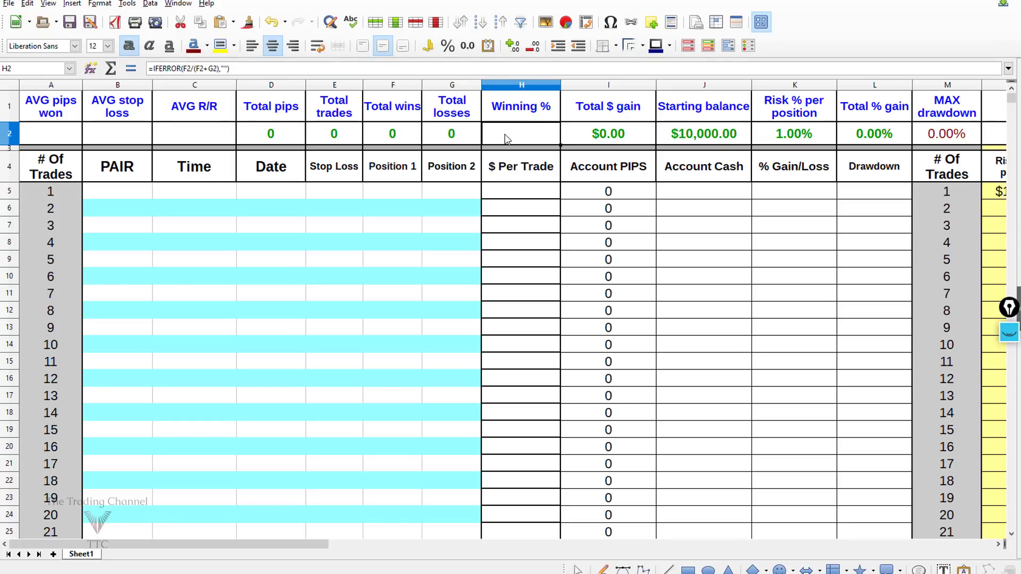
pyautogui.click(602, 141)
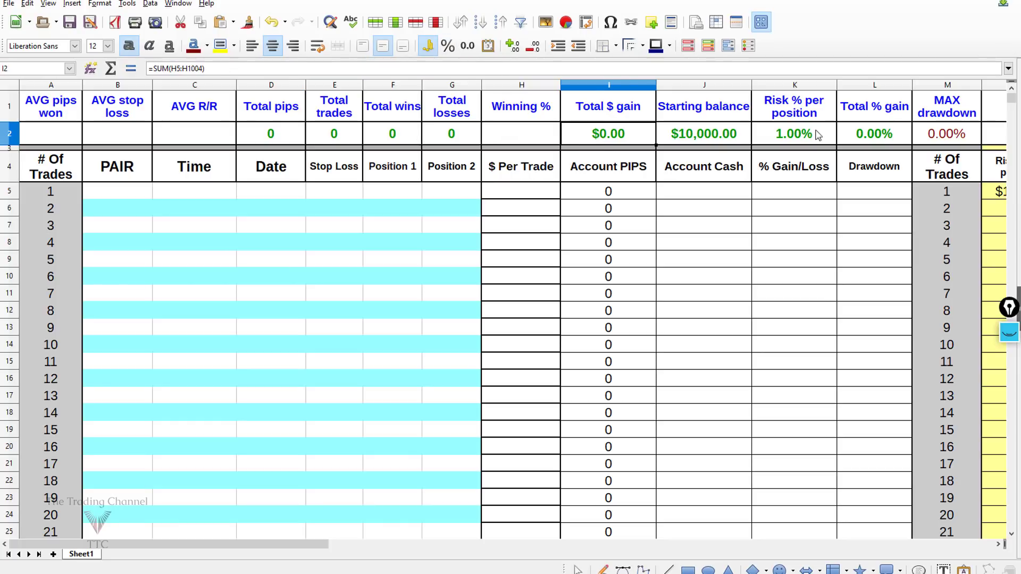
pyautogui.click(874, 136)
pyautogui.click(934, 134)
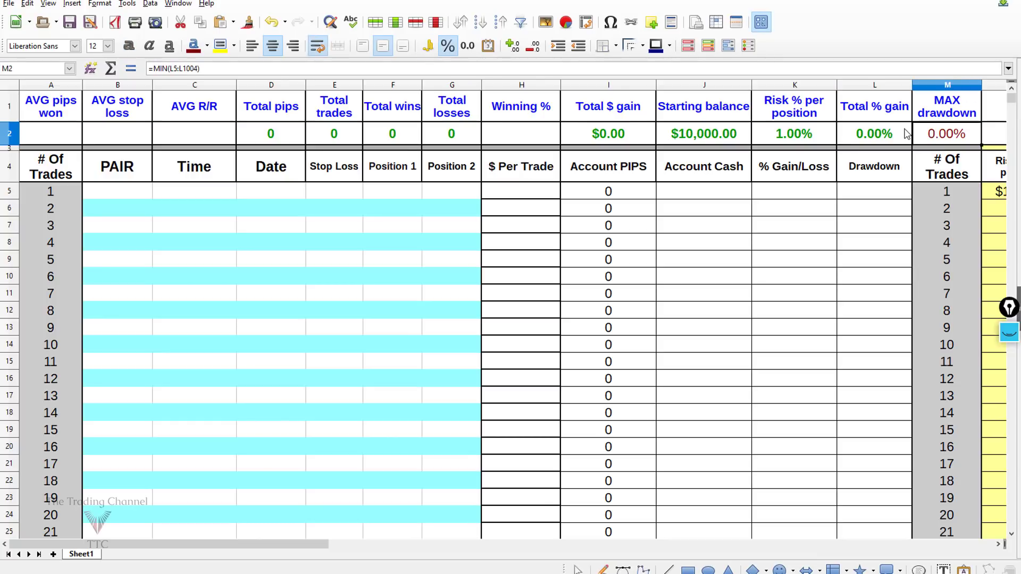
pyautogui.click(735, 139)
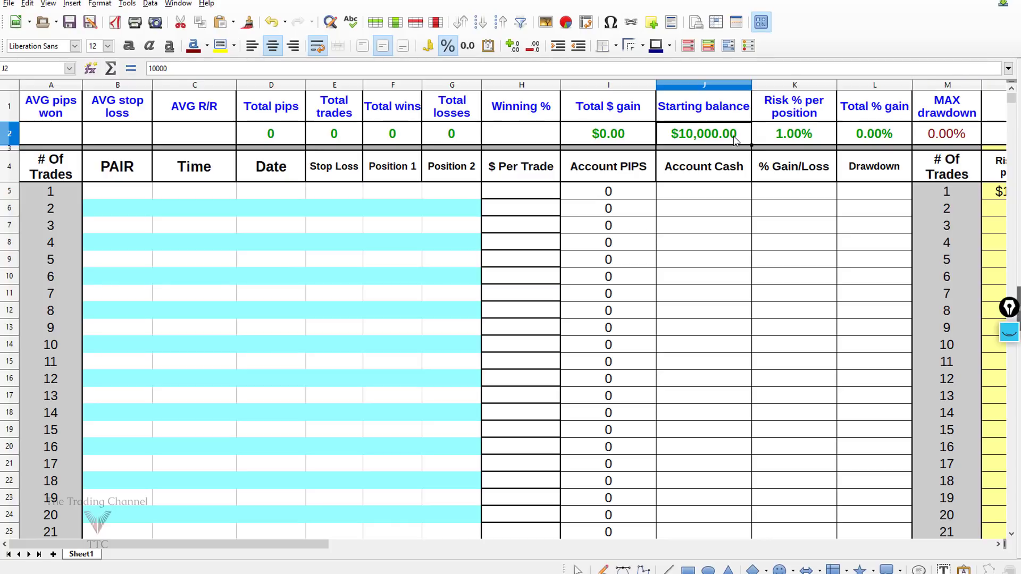
pyautogui.click(790, 137)
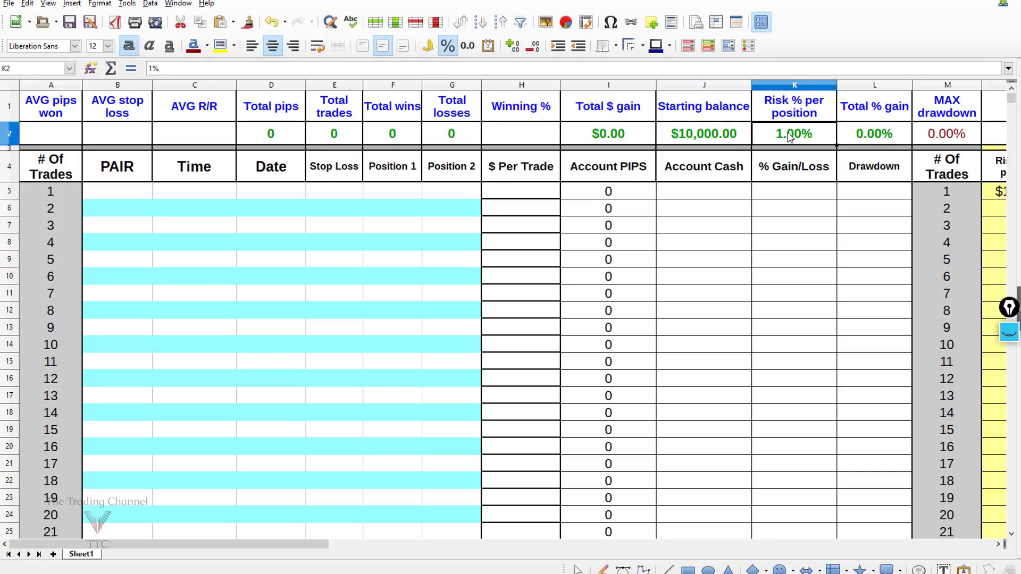
# Examine the first trade row's formulas for $ per trade, account pips, account cash, % gain/loss and drawdown
pyautogui.click(512, 199)
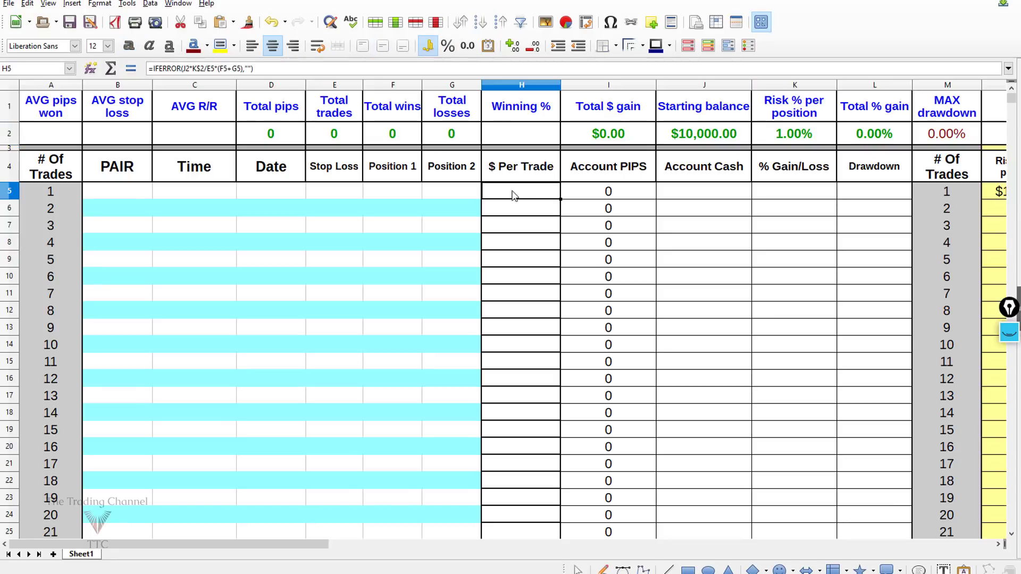
pyautogui.click(580, 196)
pyautogui.click(686, 196)
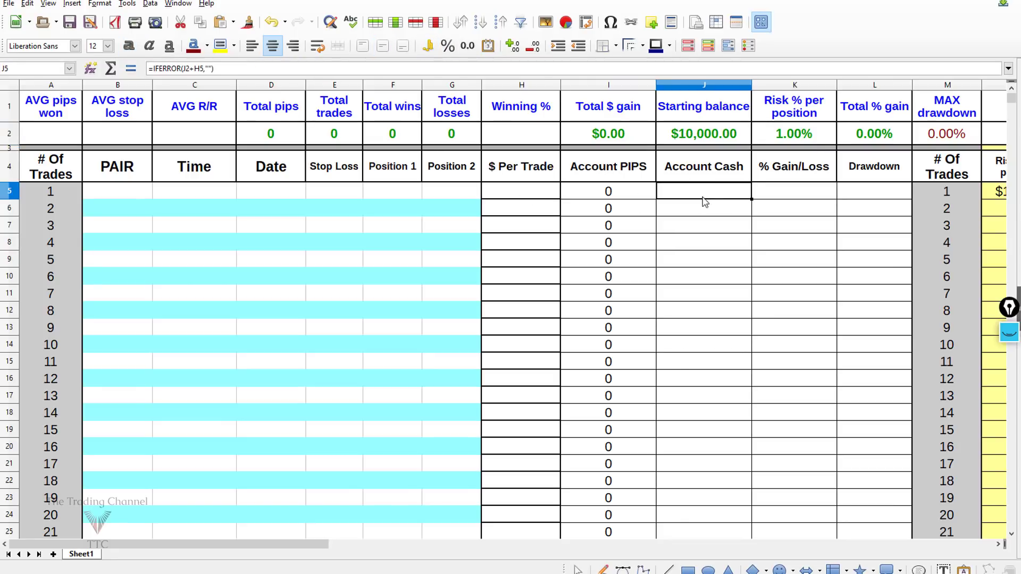
pyautogui.click(786, 195)
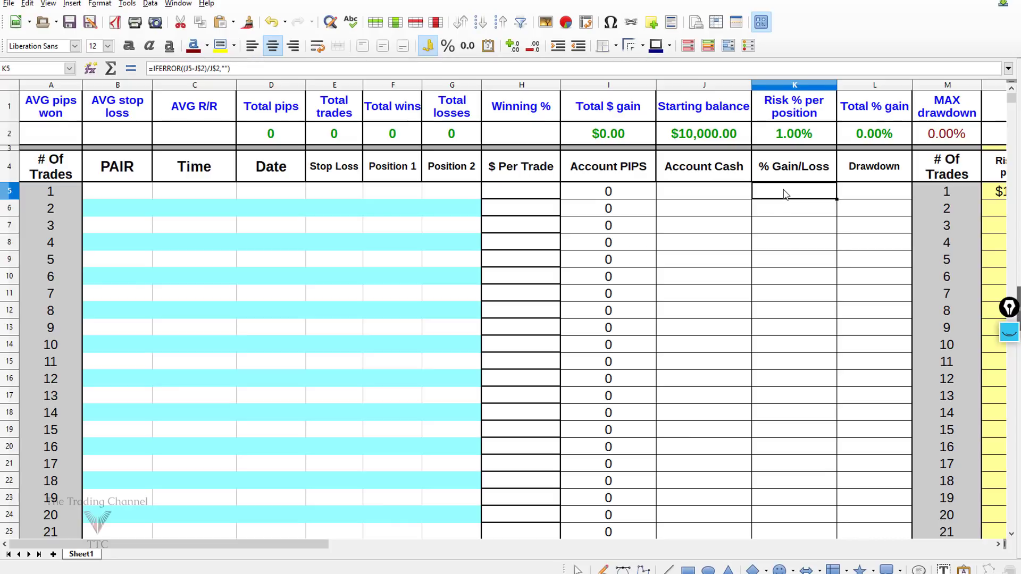
pyautogui.click(853, 196)
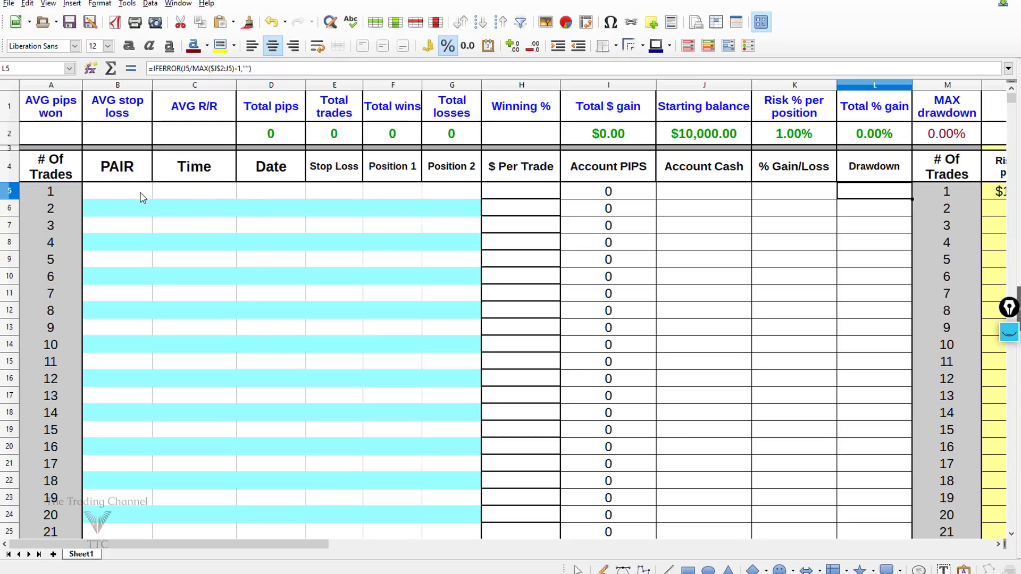
# Paste the copied backtesting trades into the trade log from cell B5, allowing the data to extend beyond the selected range
pyautogui.moveTo(142, 194); pyautogui.dragTo(452, 380)
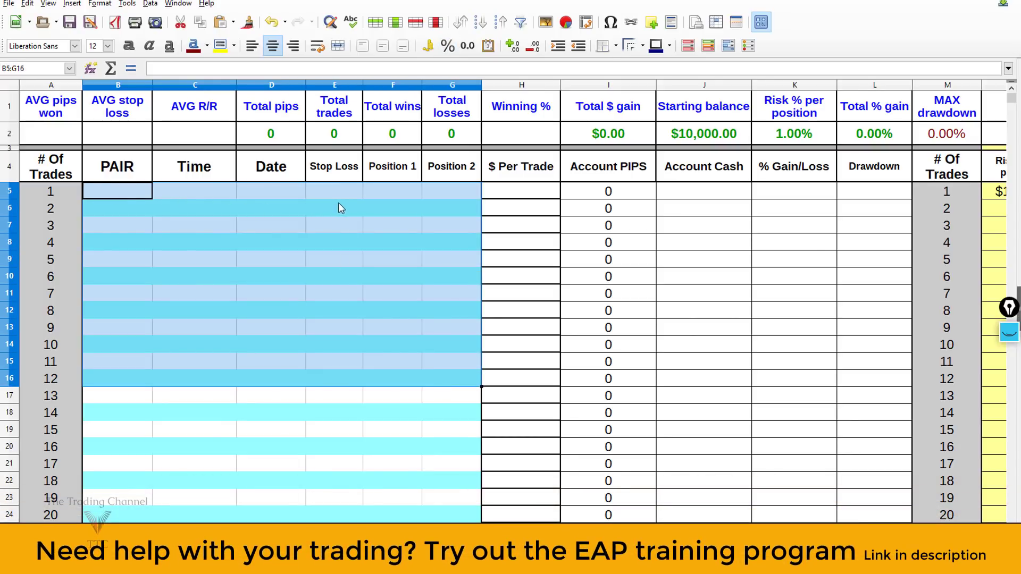
pyautogui.rightClick(182, 207)
pyautogui.click(213, 244)
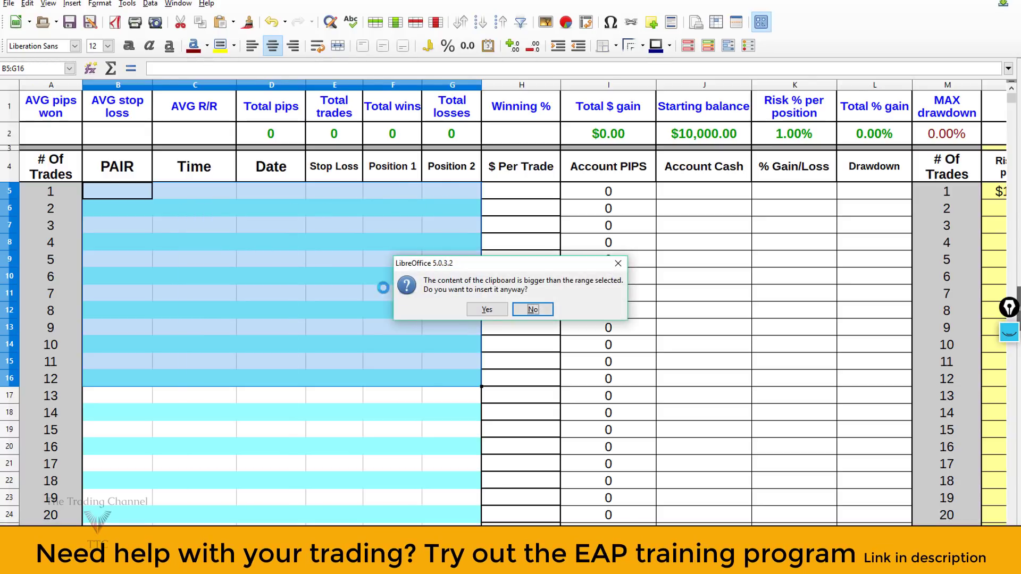
pyautogui.click(487, 310)
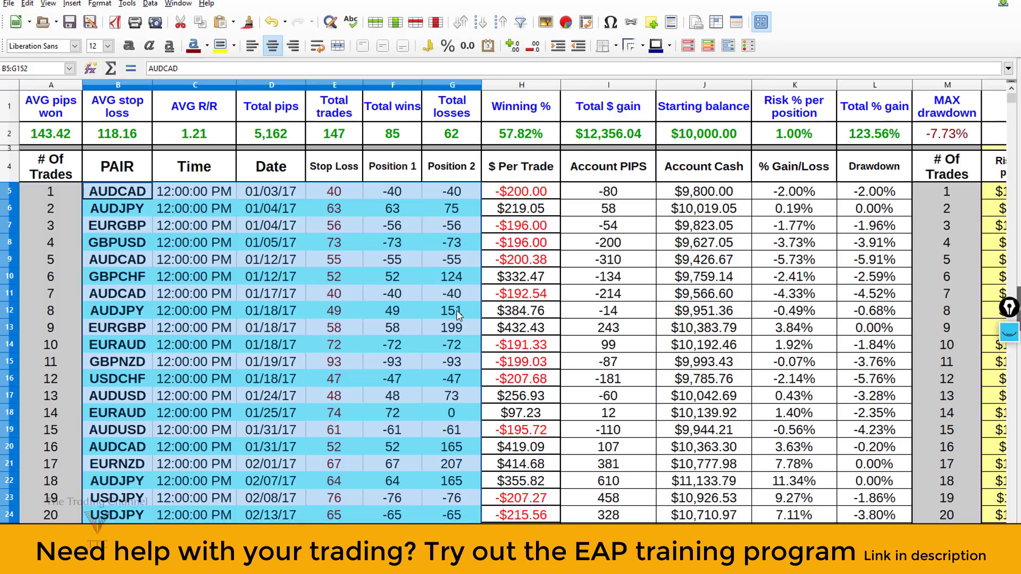
pyautogui.click(407, 298)
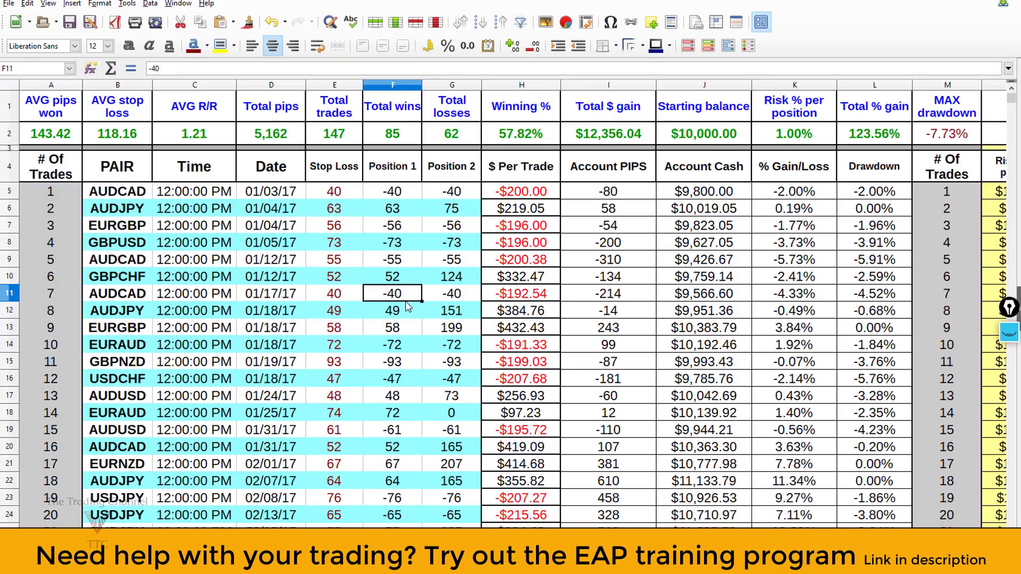
# Review the calculated summary results for average R/R, total pips, trade counts, winning percentage, total gain and max drawdown
pyautogui.click(201, 139)
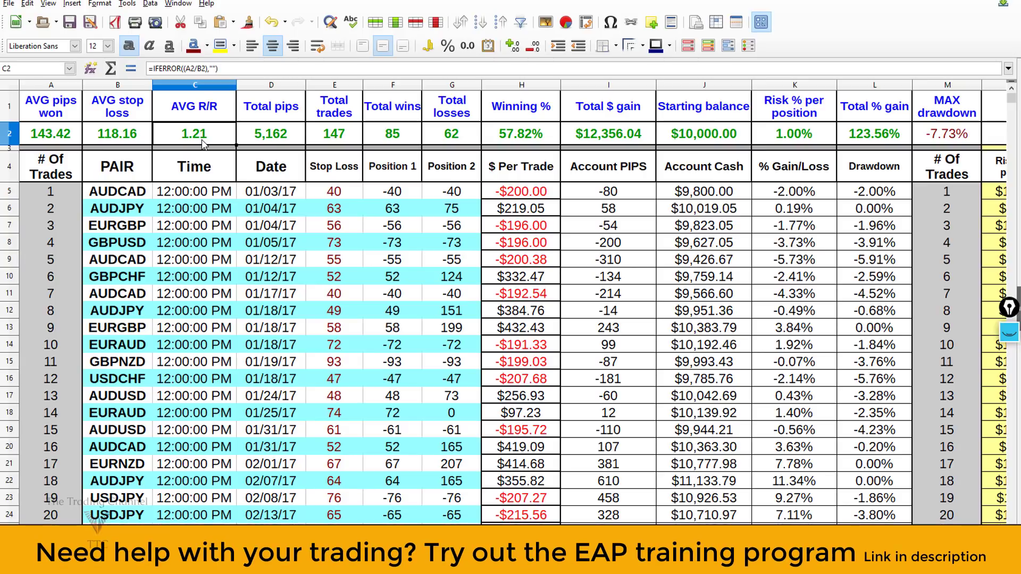
pyautogui.click(271, 141)
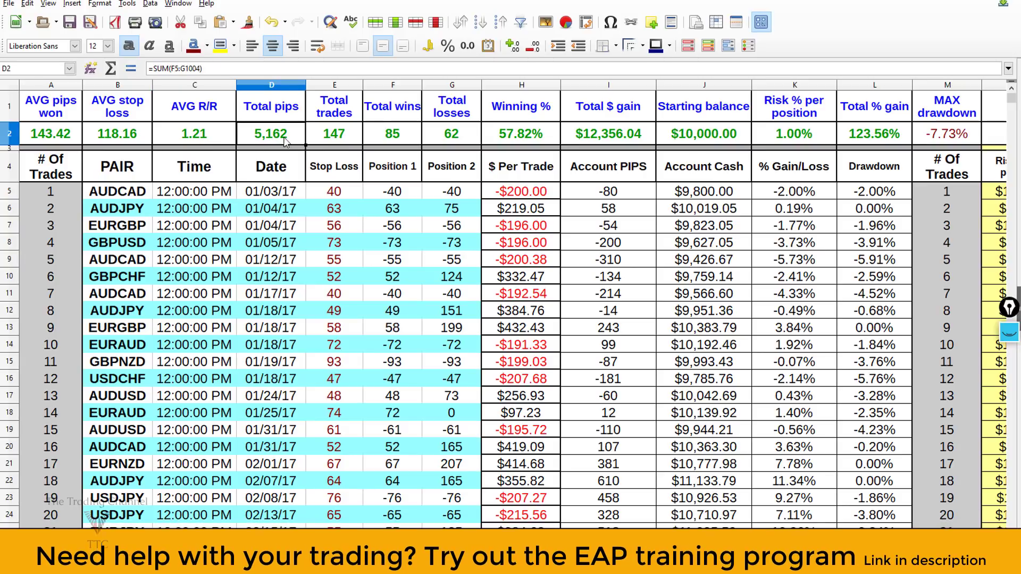
pyautogui.click(330, 141)
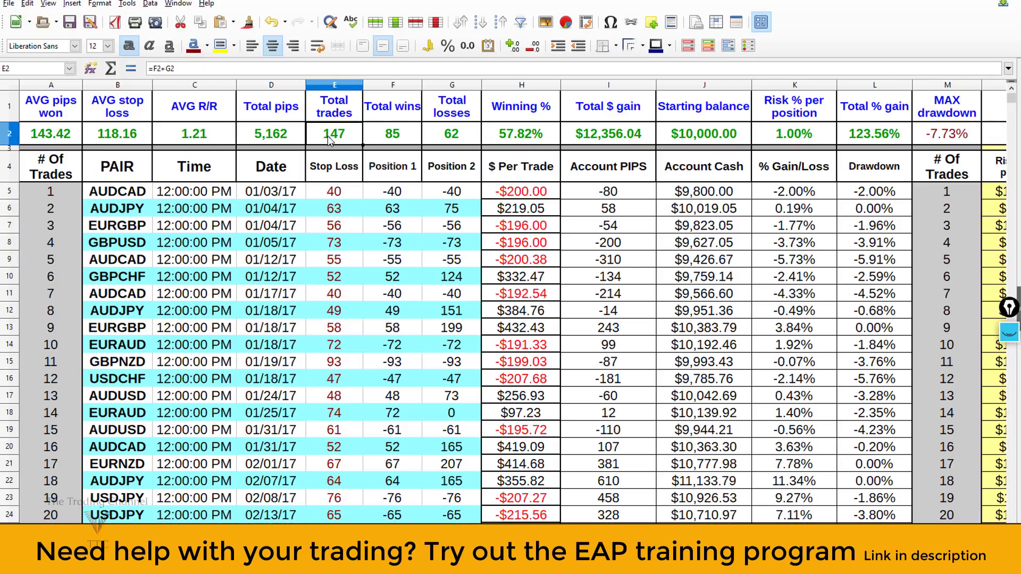
pyautogui.click(397, 141)
pyautogui.click(452, 140)
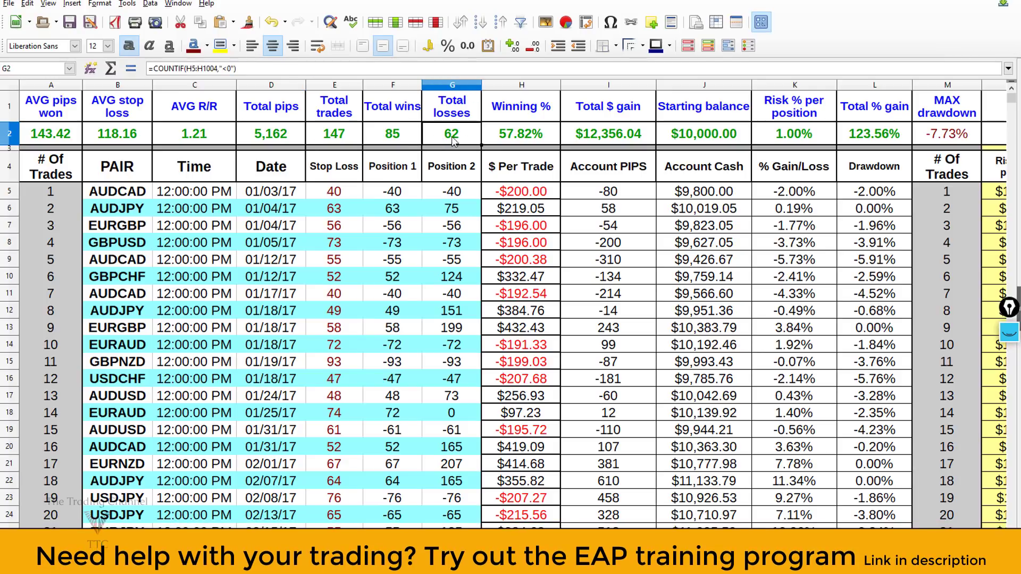
pyautogui.click(511, 140)
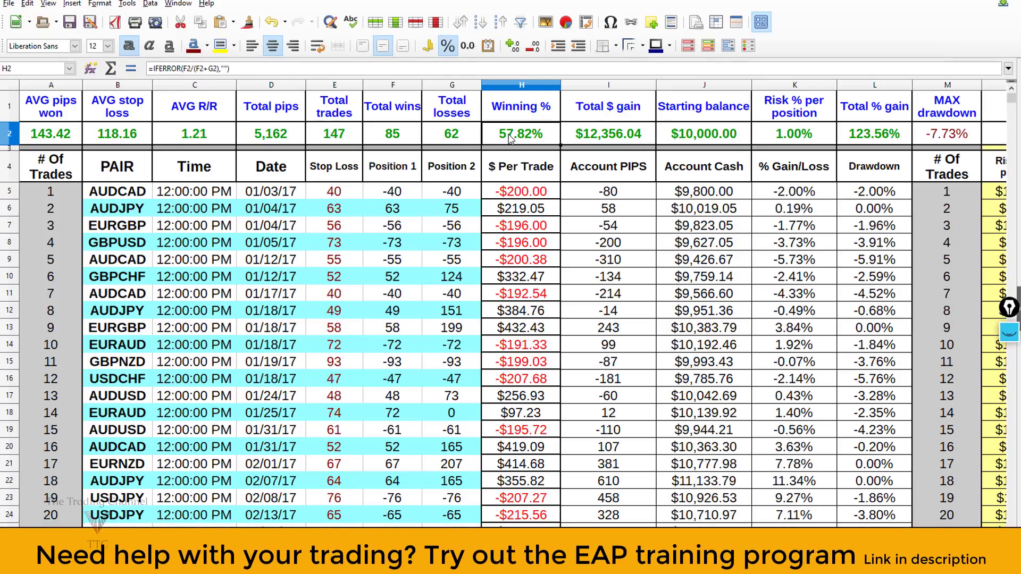
pyautogui.click(860, 139)
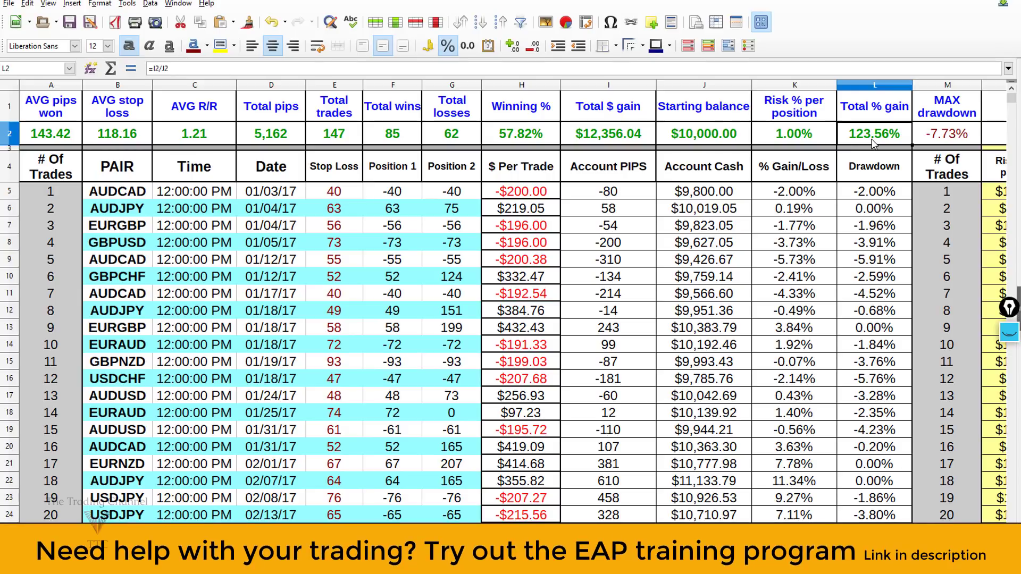
pyautogui.click(954, 140)
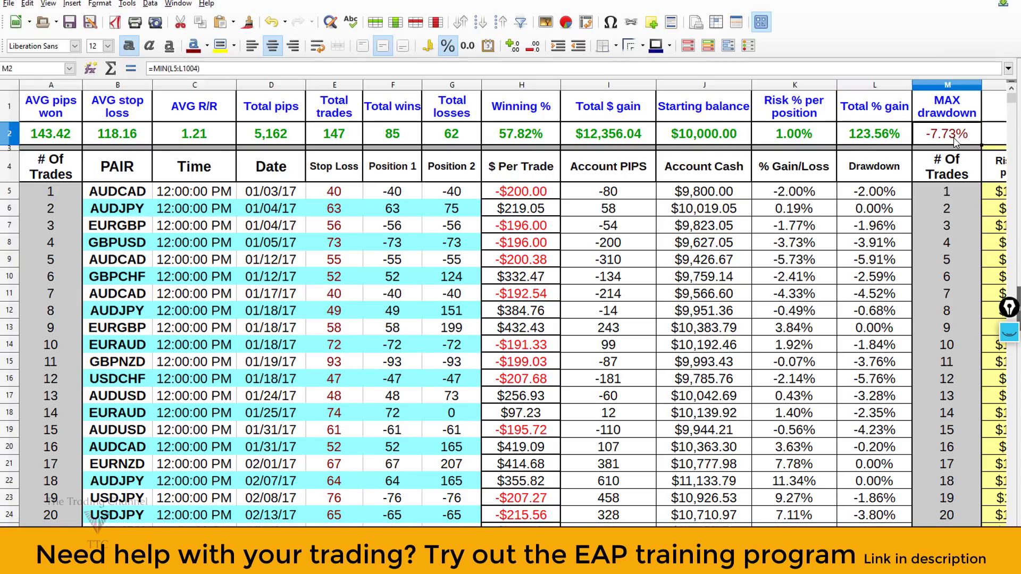
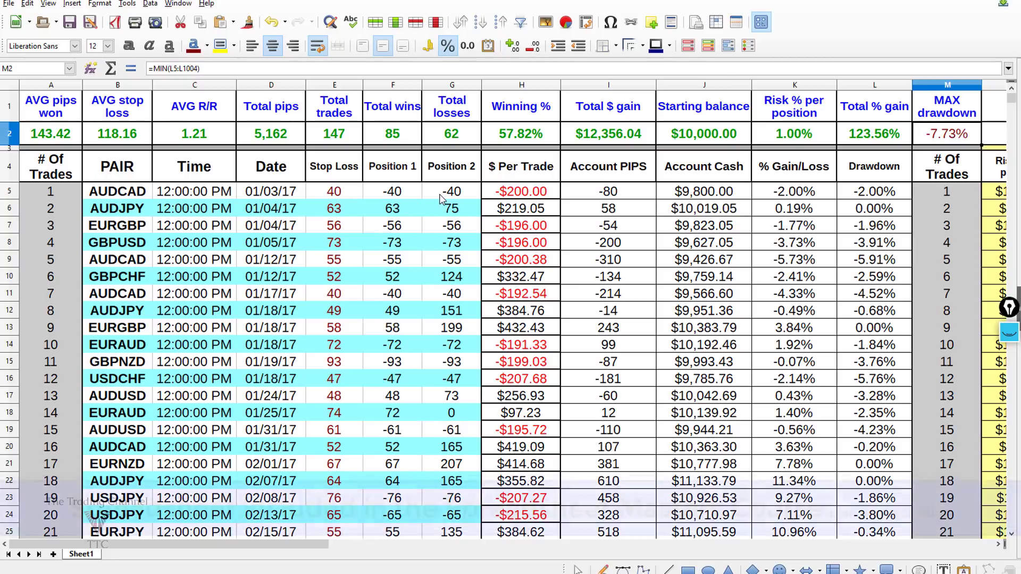
# Set the starting balance in J2 to $50,000
pyautogui.click(708, 136)
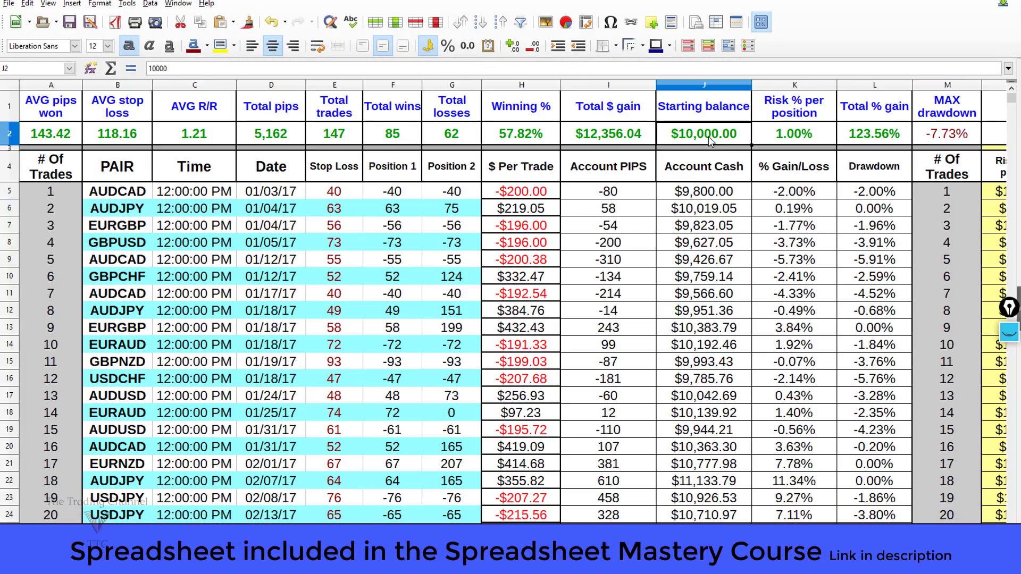
pyautogui.write('50000')
pyautogui.press('Return')
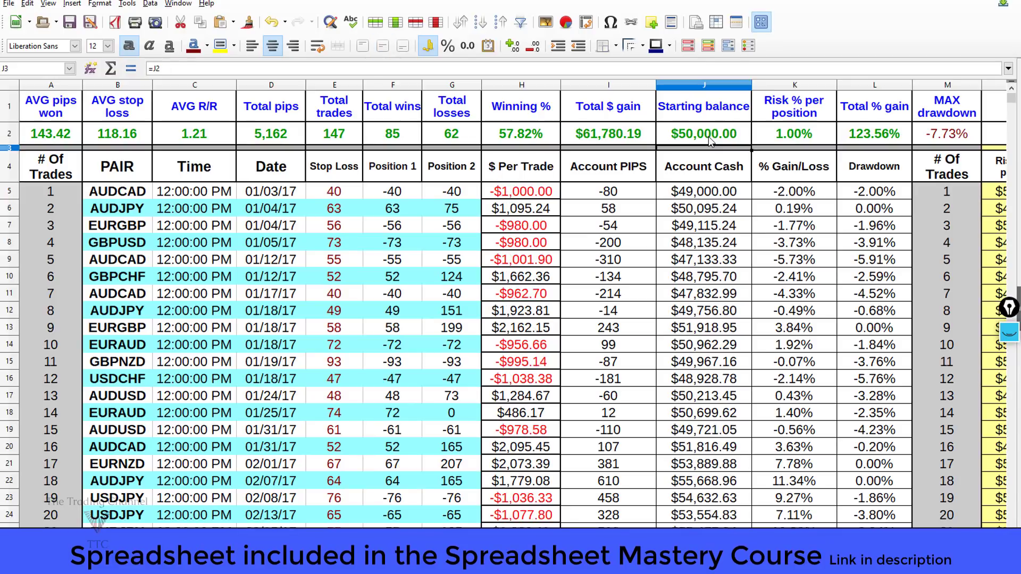
# Set the starting balance in J2 to $500
pyautogui.click(708, 136)
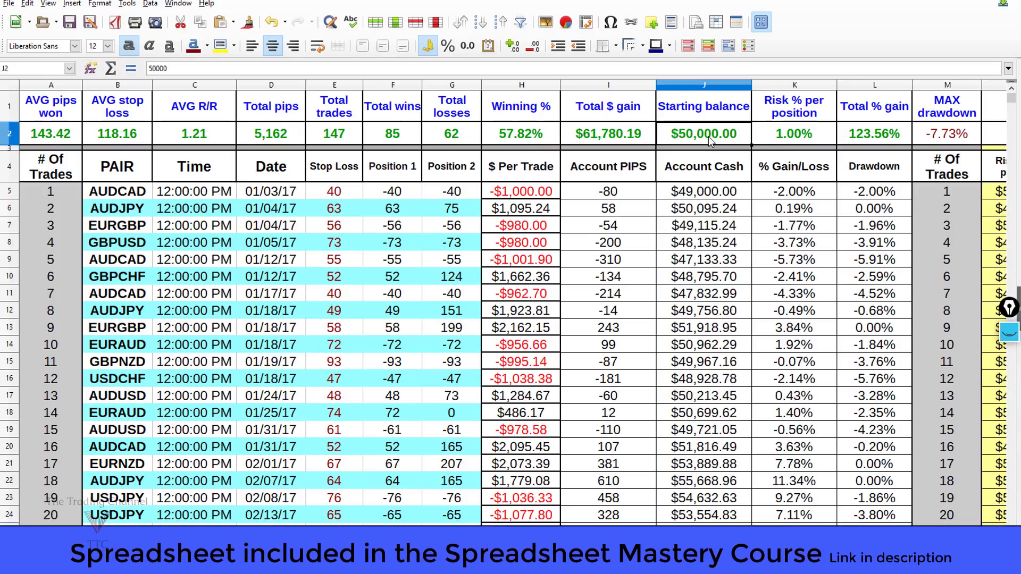
pyautogui.write('500')
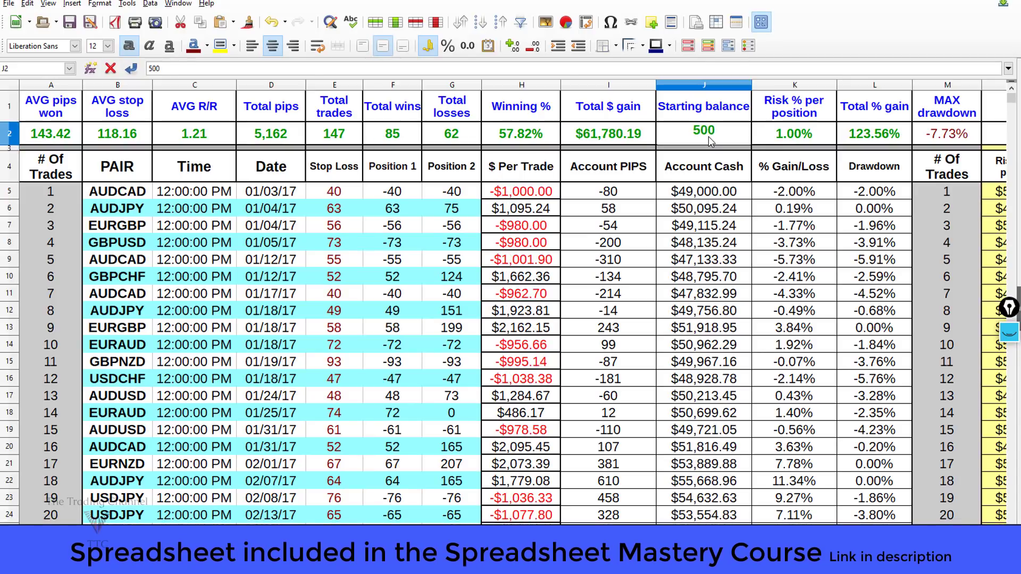
pyautogui.press('Return')
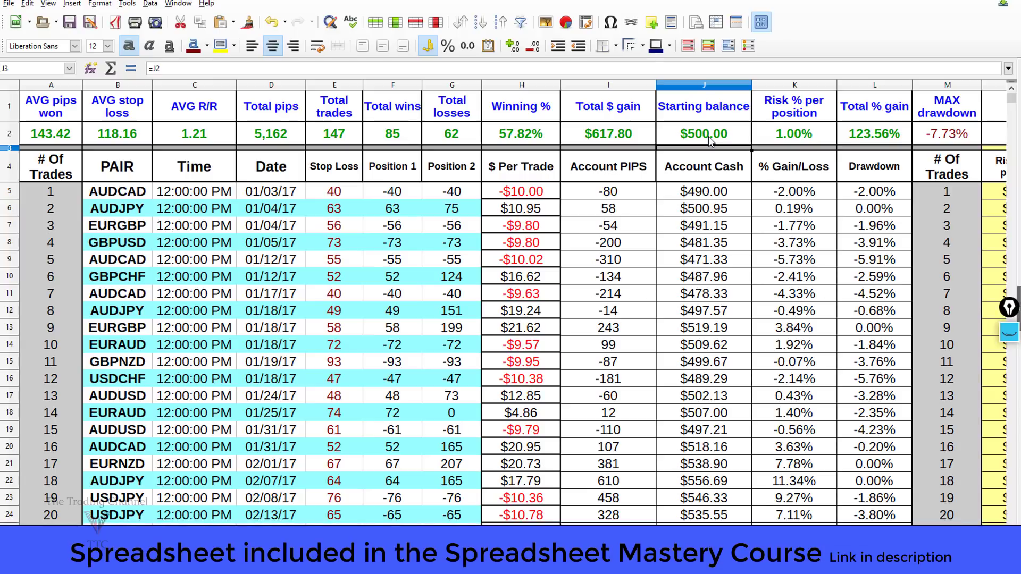
# Set the risk percentage per position in K2 to 2%
pyautogui.click(776, 141)
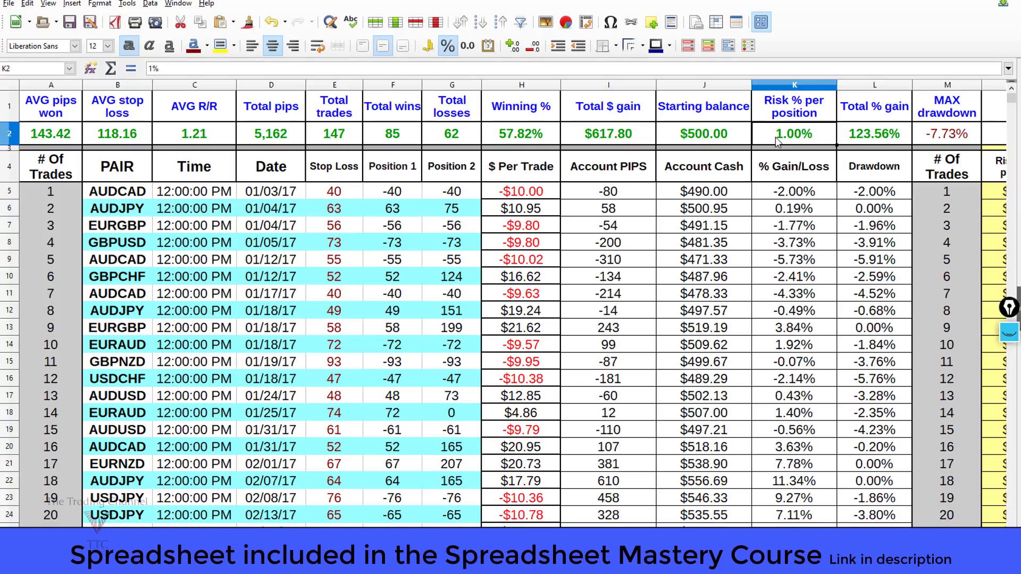
pyautogui.write('2')
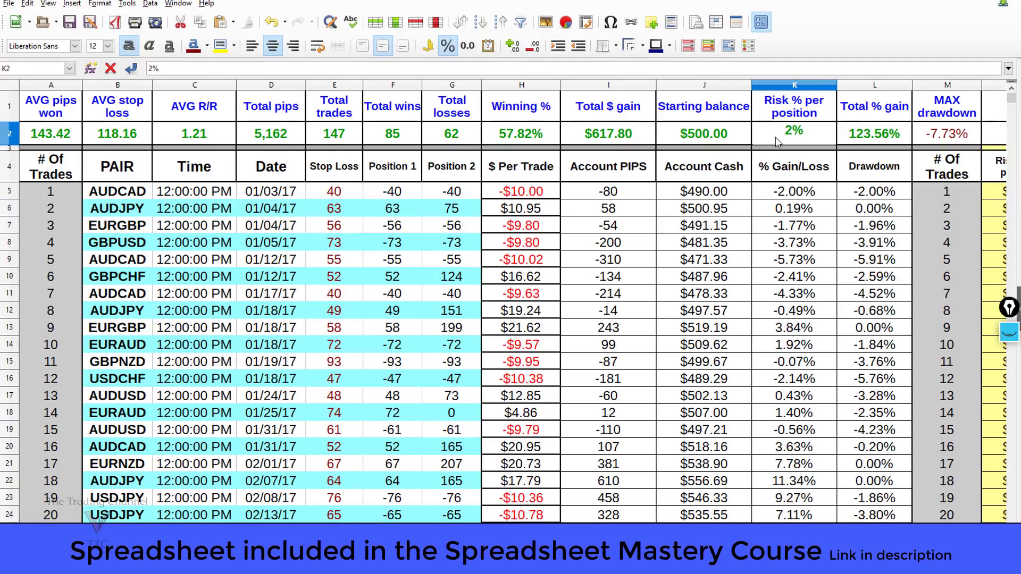
pyautogui.press('Return')
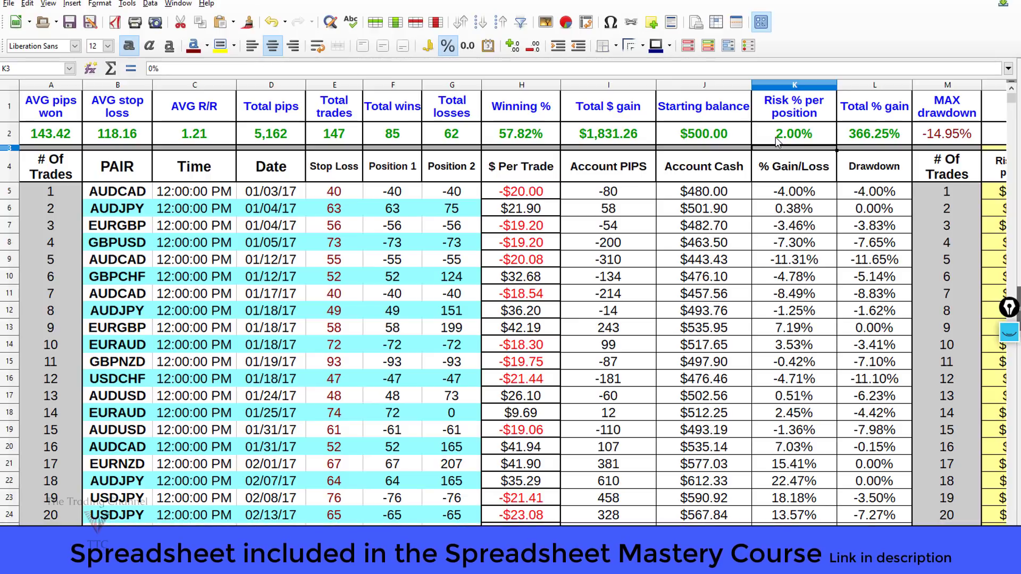
# Set the risk percentage per position in K2 to 0.5%
pyautogui.click(776, 139)
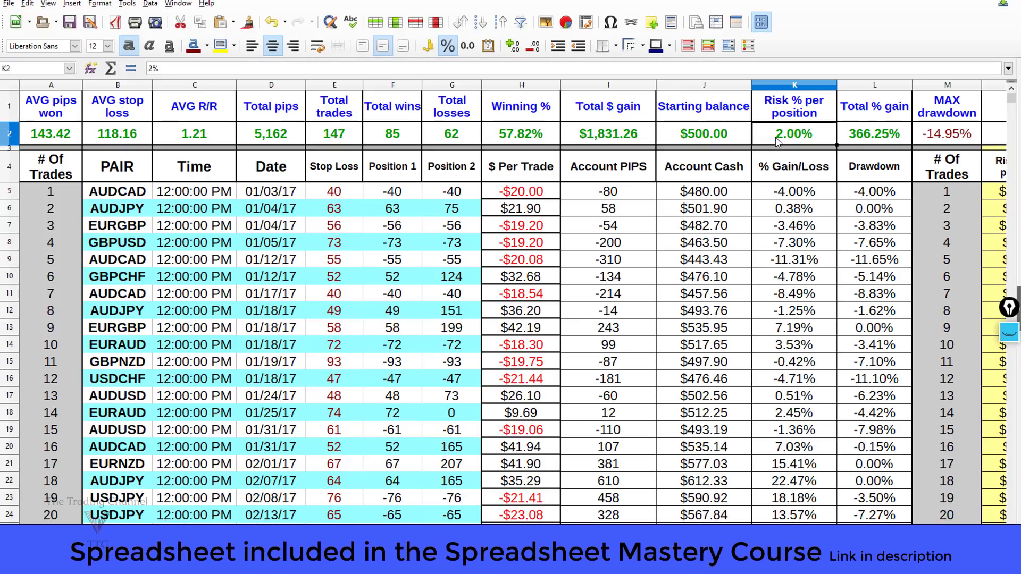
pyautogui.write('0.5')
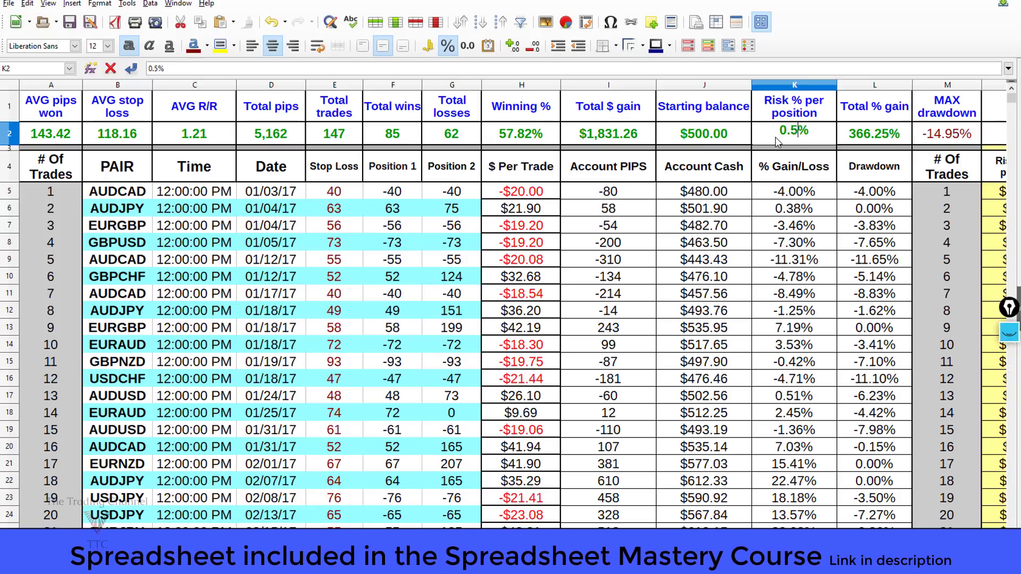
pyautogui.press('Return')
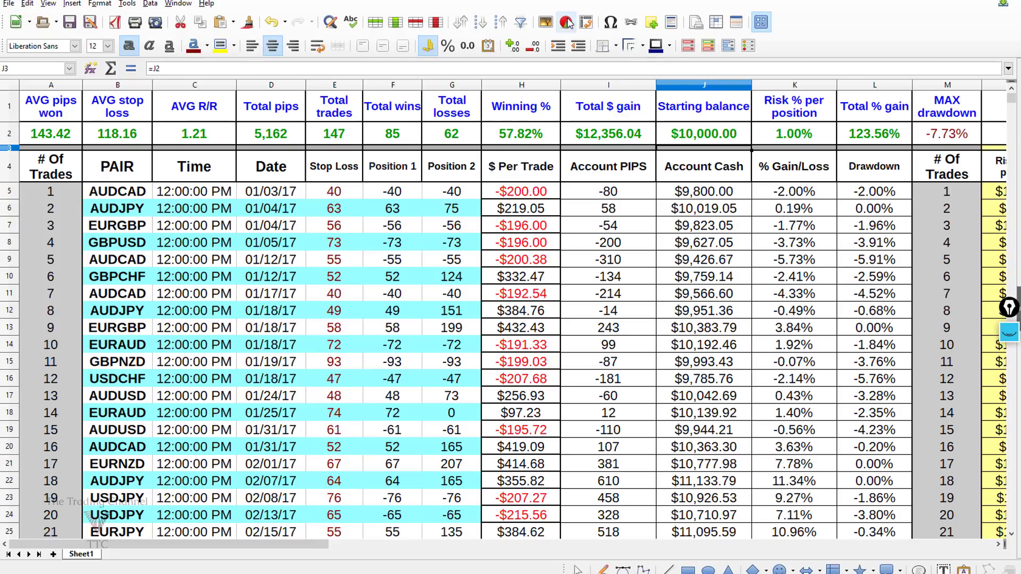
pyautogui.hotkey('ctrl', 'shift', 'h')
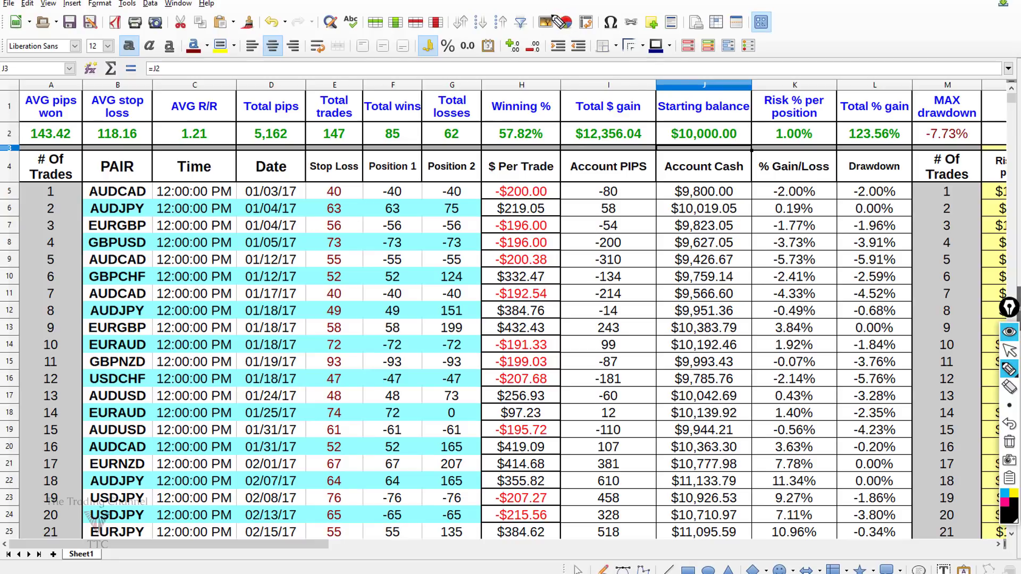
pyautogui.moveTo(559, 22)
pyautogui.mouseDown()
pyautogui.moveTo(577, 11)
pyautogui.moveTo(586, 24)
pyautogui.moveTo(558, 32)
pyautogui.moveTo(564, 21)
pyautogui.mouseUp()
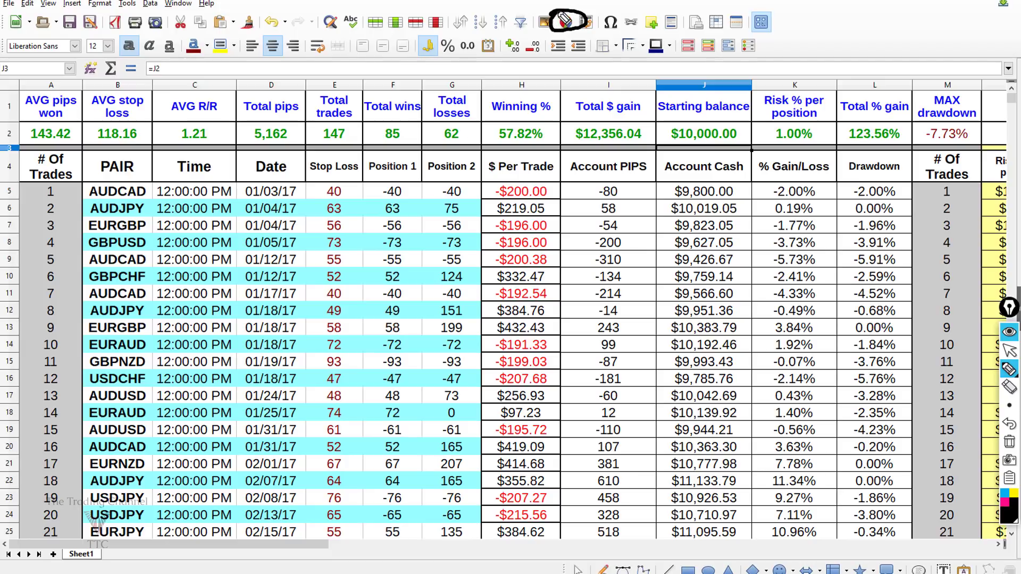
pyautogui.hotkey('ctrl', 'shift', 'h')
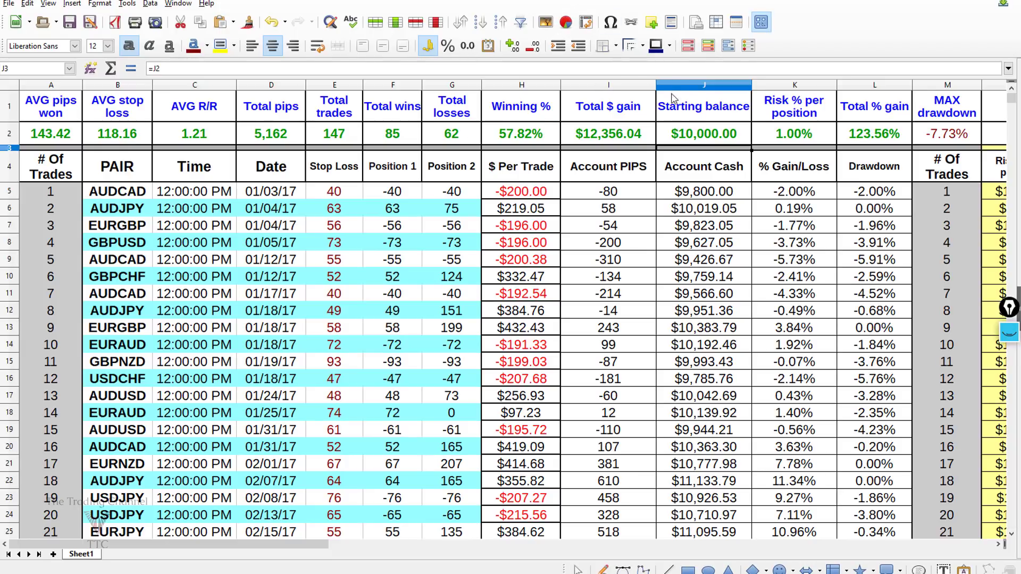
# Insert a line chart of the % Gain/Loss values in K5:K152, using the Lines Only variant with the Smooth line type
pyautogui.click(566, 23)
pyautogui.click(722, 197)
pyautogui.moveTo(721, 196); pyautogui.dragTo(717, 234)
pyautogui.click(803, 196)
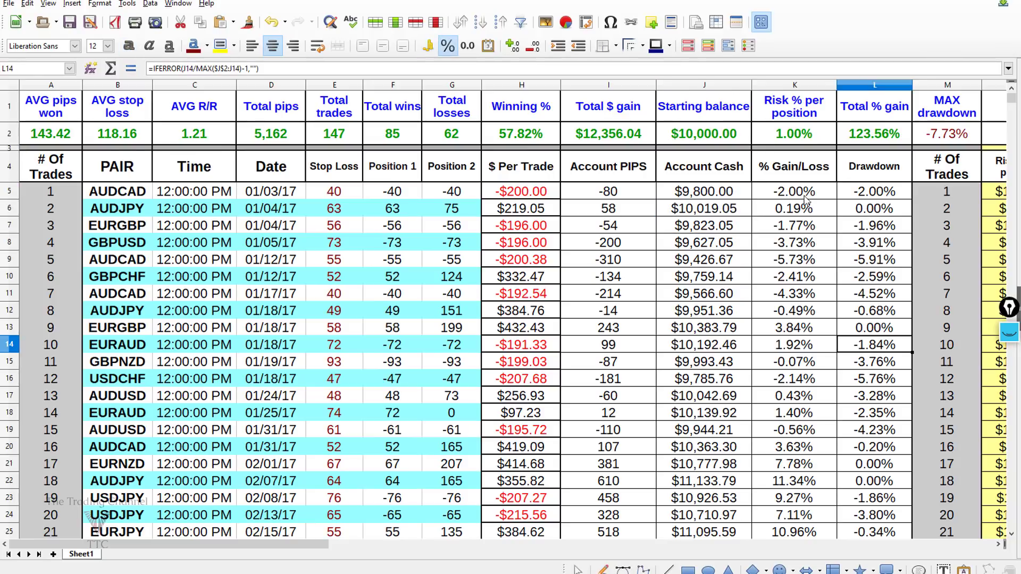
pyautogui.moveTo(804, 195); pyautogui.dragTo(805, 428)
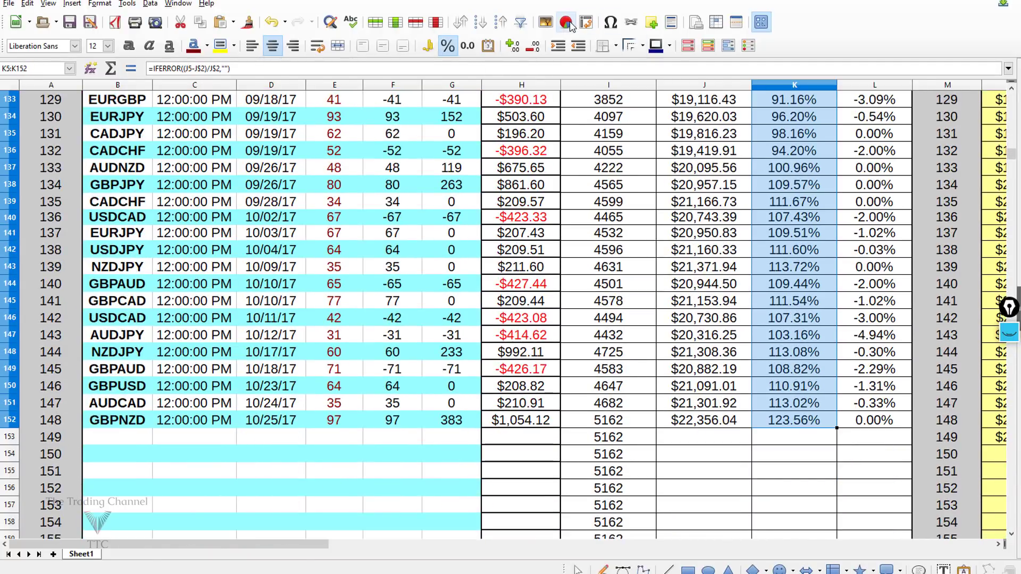
pyautogui.click(568, 23)
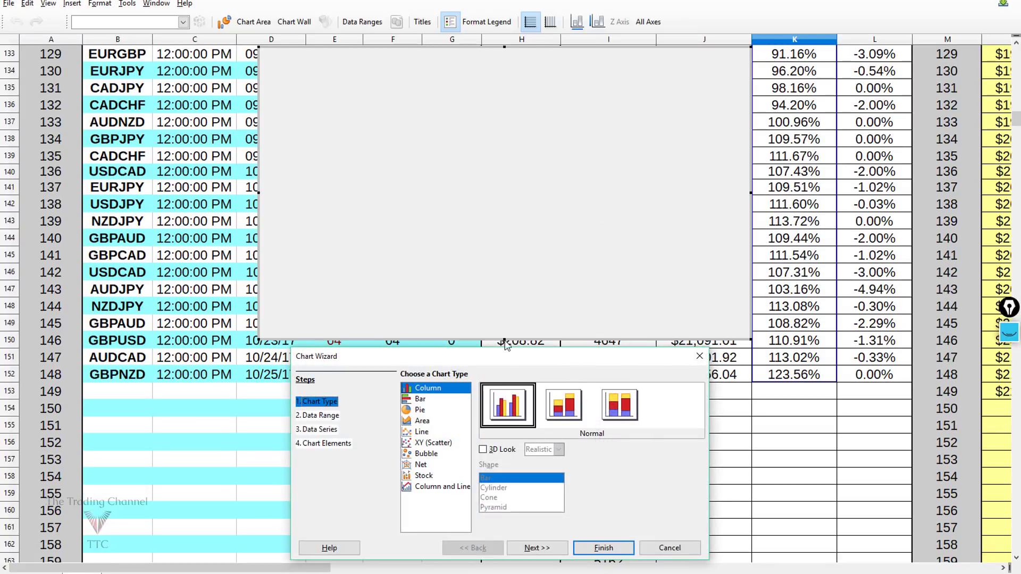
pyautogui.click(426, 436)
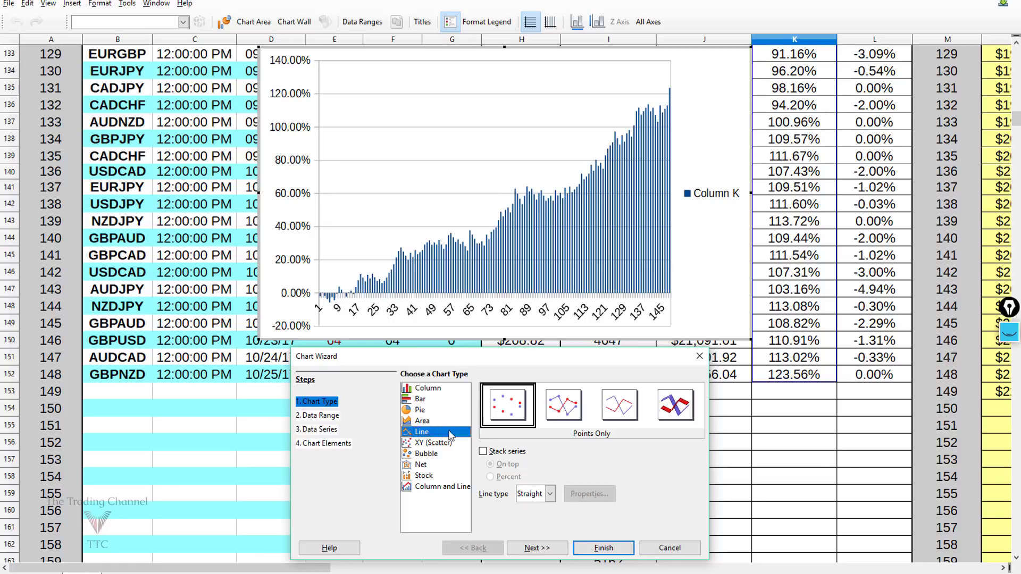
pyautogui.click(633, 412)
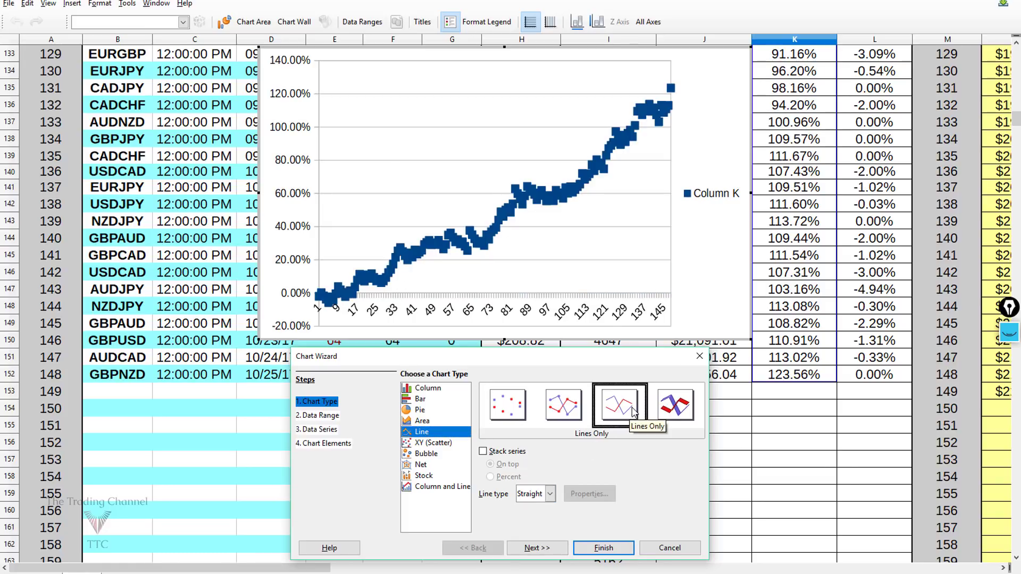
pyautogui.click(549, 494)
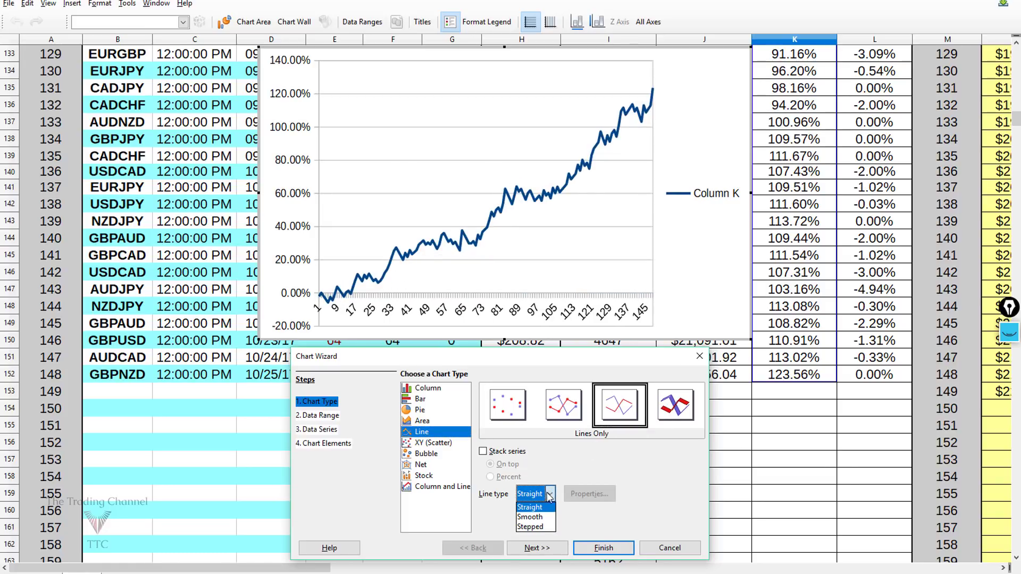
pyautogui.click(534, 517)
pyautogui.click(604, 547)
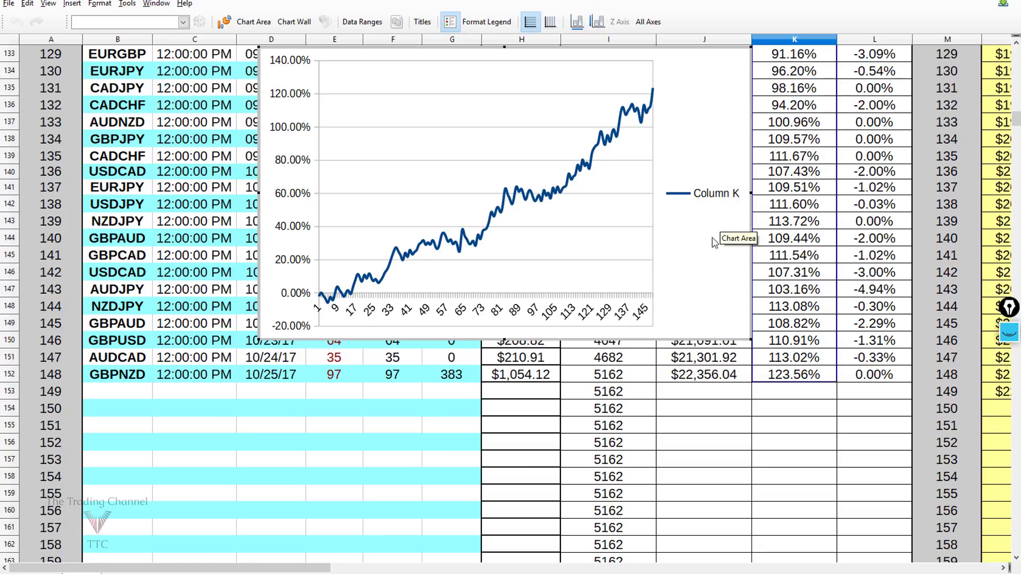
# Remove the Column K legend from the chart
pyautogui.click(706, 192)
pyautogui.rightClick(706, 194)
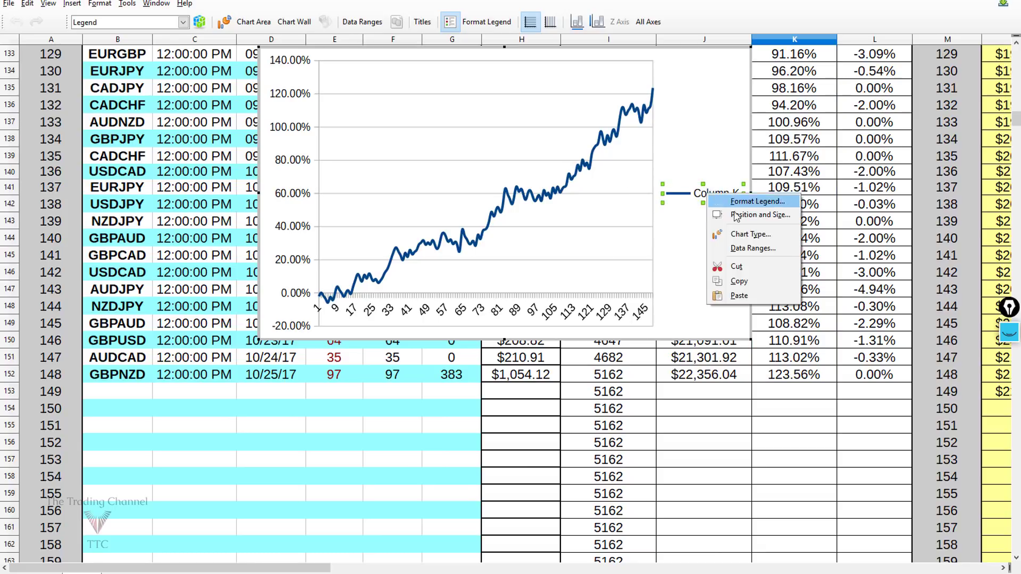
pyautogui.click(737, 266)
# Enlarge the chart to span columns B through L and place it below the last trade row
pyautogui.moveTo(750, 193); pyautogui.dragTo(908, 209)
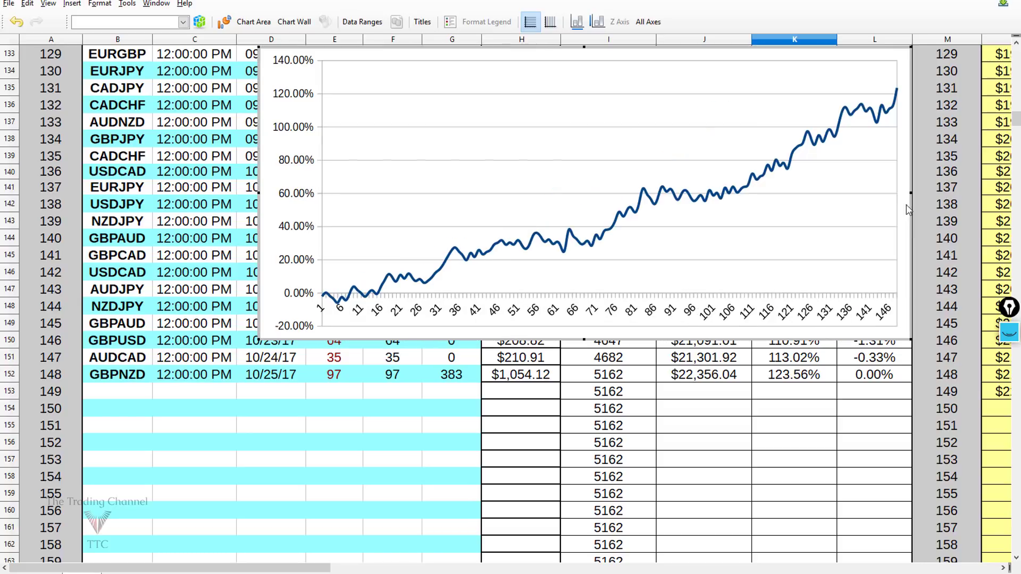
pyautogui.moveTo(259, 193); pyautogui.dragTo(84, 193)
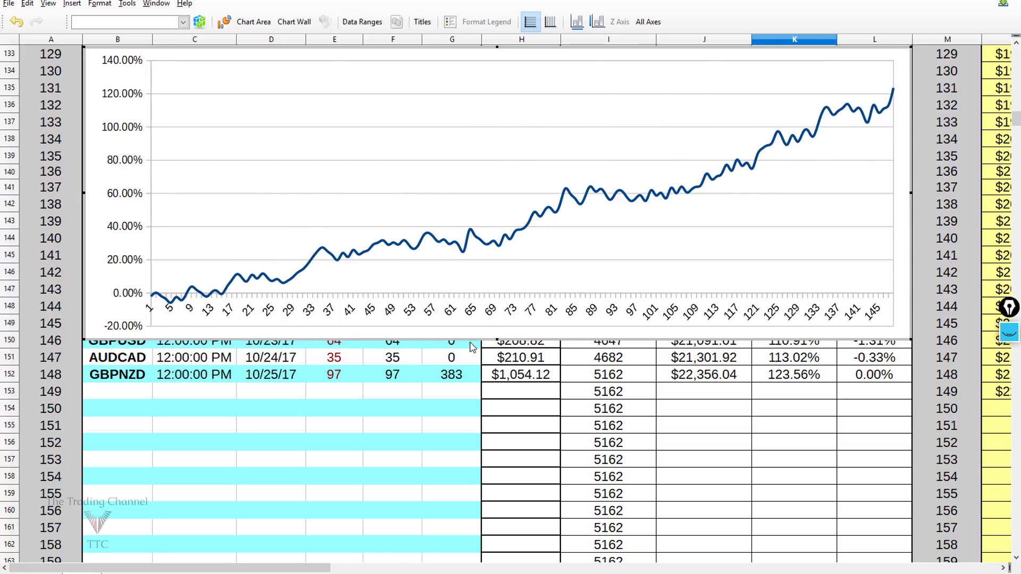
pyautogui.moveTo(471, 347); pyautogui.dragTo(472, 545)
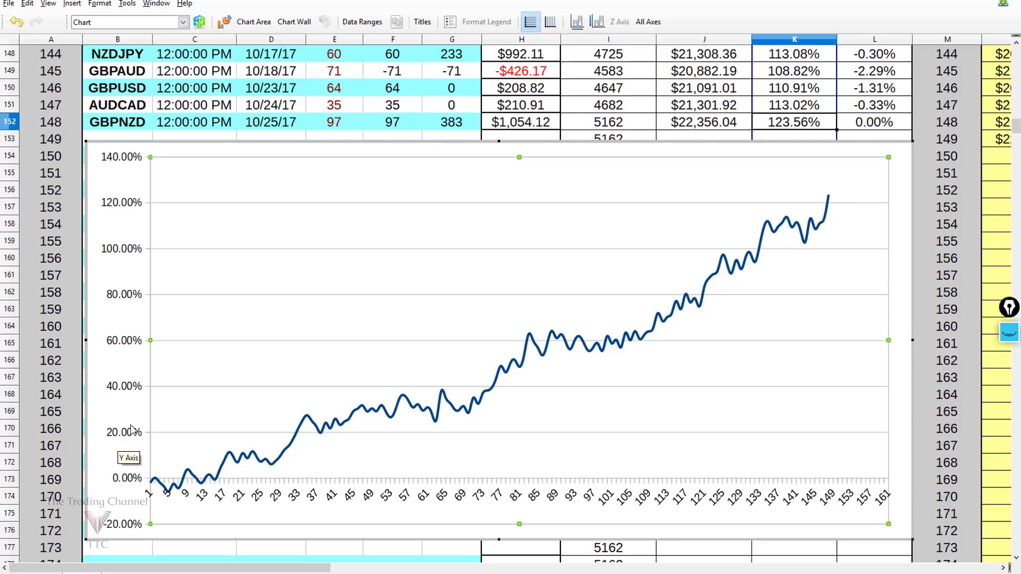
# Set the chart's X axis label placement to Outside start
pyautogui.rightClick(498, 501)
pyautogui.click(542, 355)
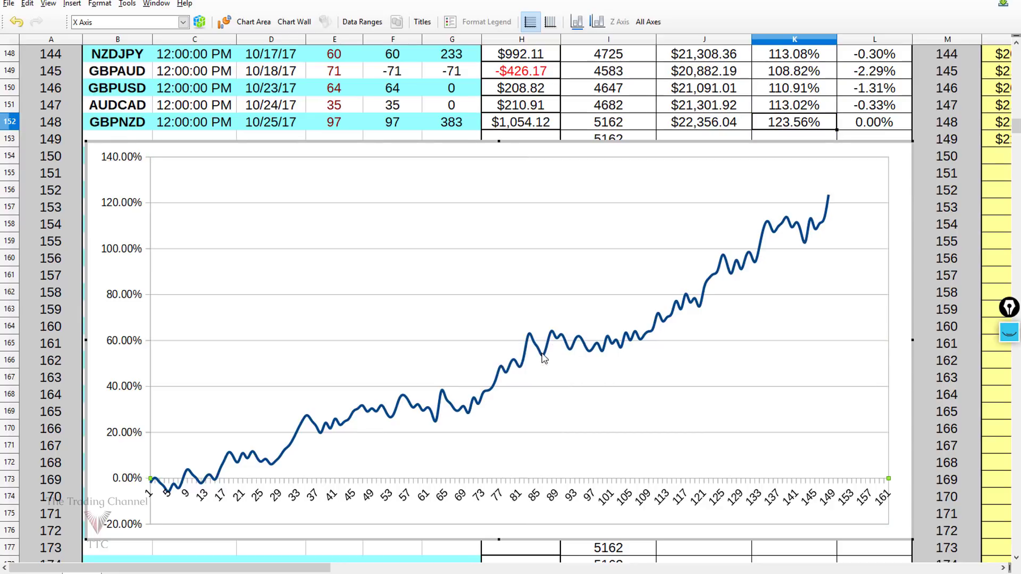
pyautogui.click(637, 189)
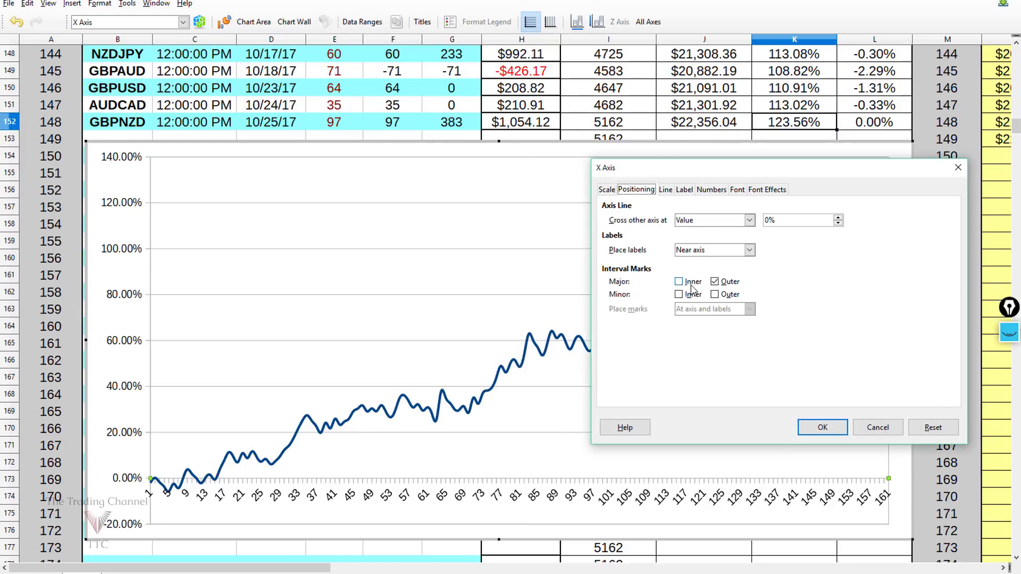
pyautogui.click(693, 252)
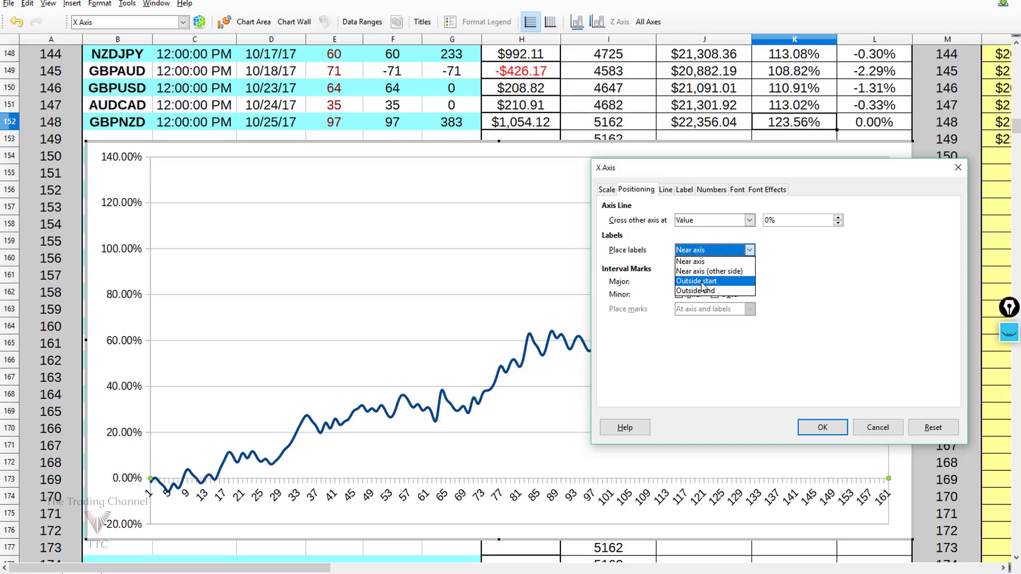
pyautogui.click(702, 282)
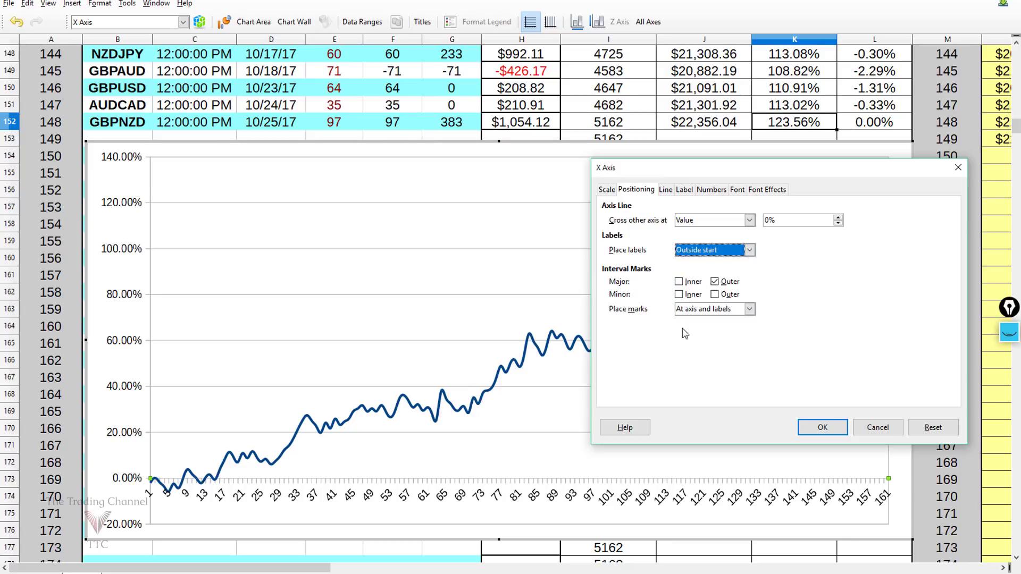
pyautogui.click(816, 432)
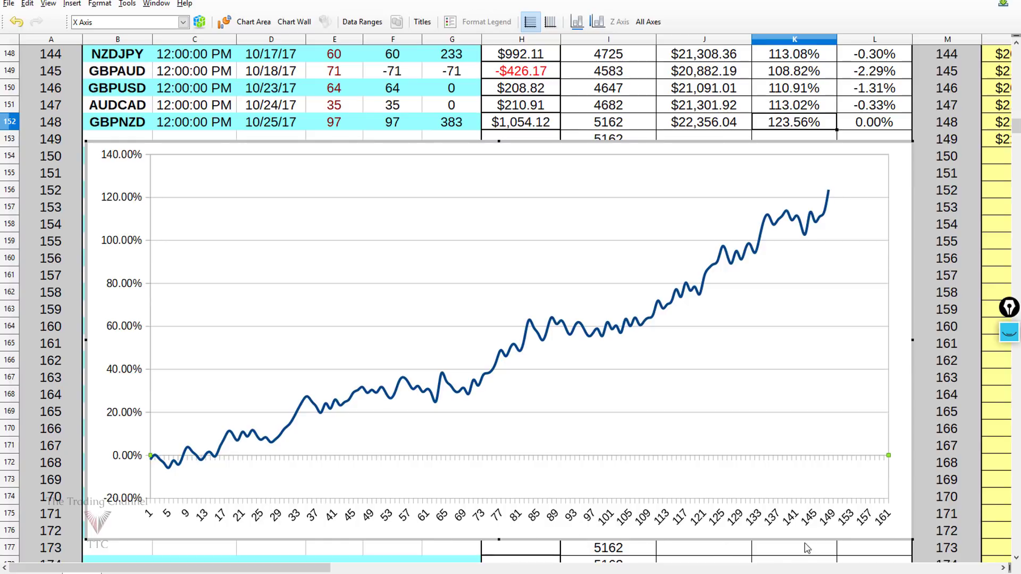
# Turn off the automatic major interval on the chart's Y axis and set the interval to 10%
pyautogui.rightClick(125, 418)
pyautogui.click(191, 421)
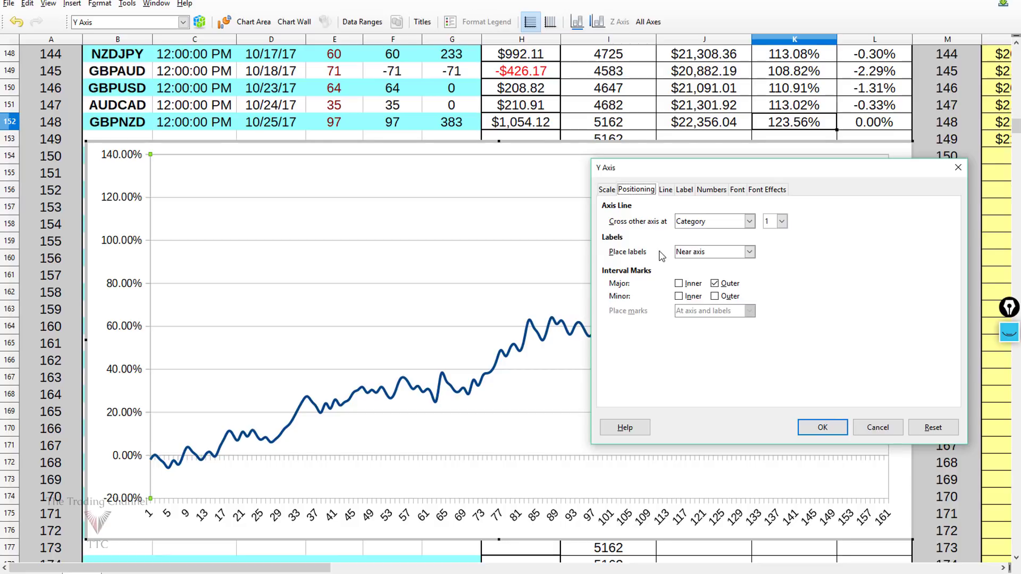
pyautogui.click(606, 190)
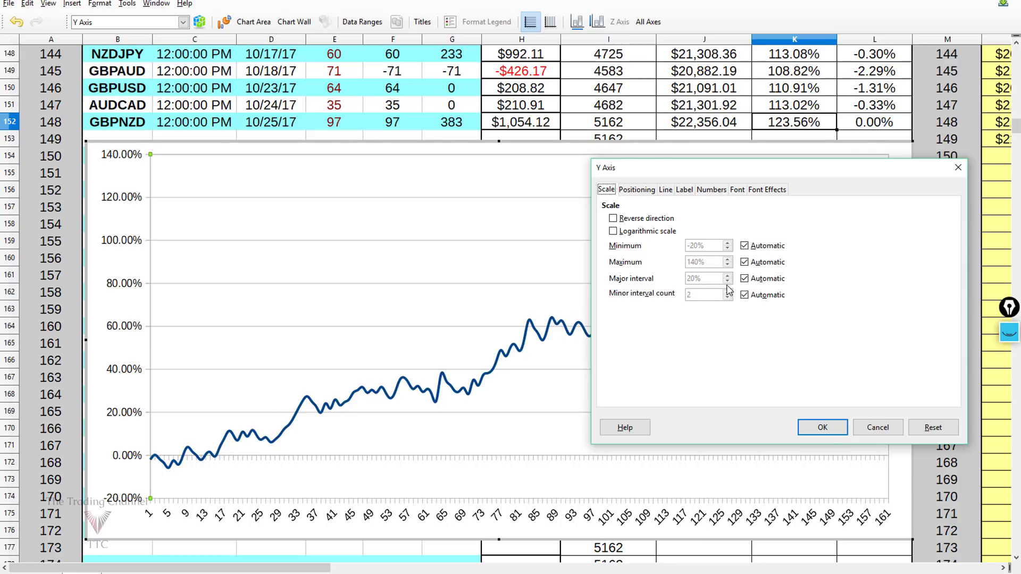
pyautogui.click(744, 278)
pyautogui.click(689, 278)
pyautogui.click(844, 426)
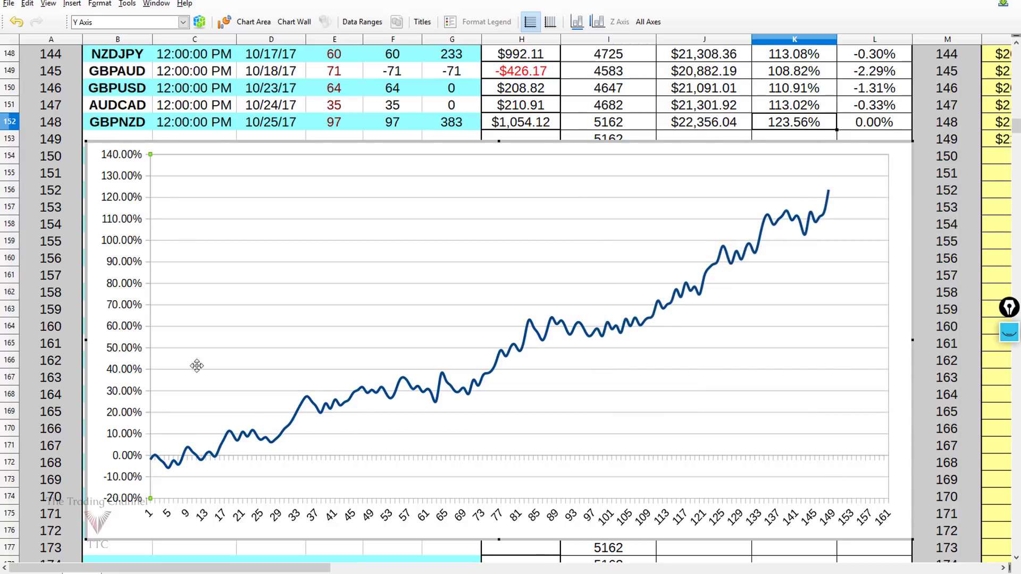
# Add the main title "EAP Equity Curve" to the chart
pyautogui.click(231, 397)
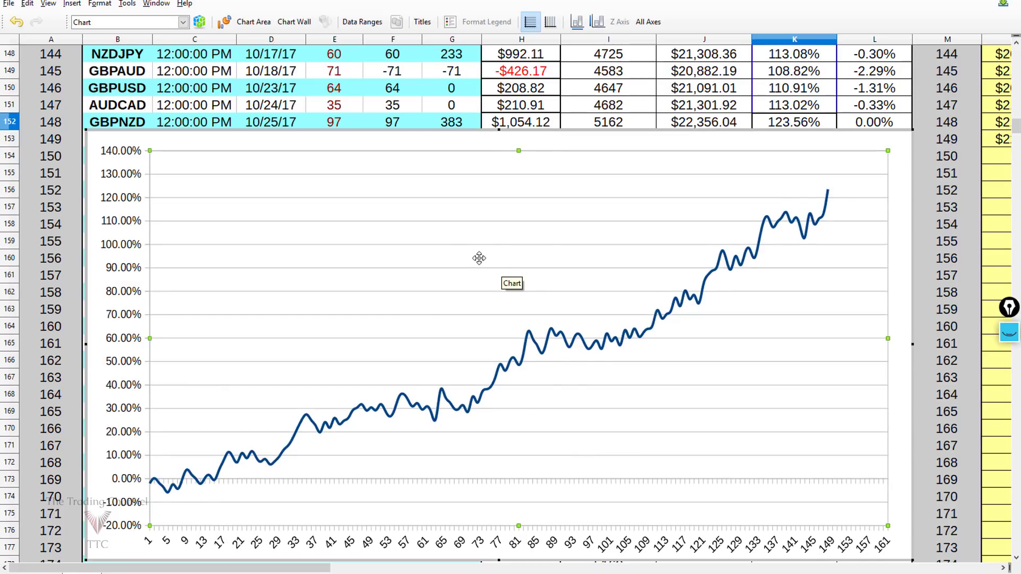
pyautogui.click(506, 137)
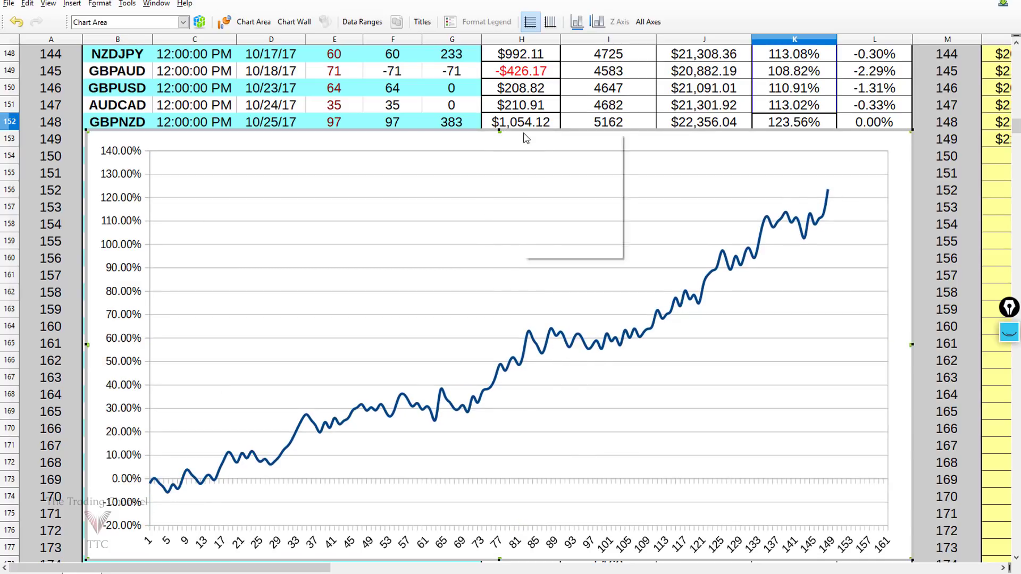
pyautogui.rightClick(574, 141)
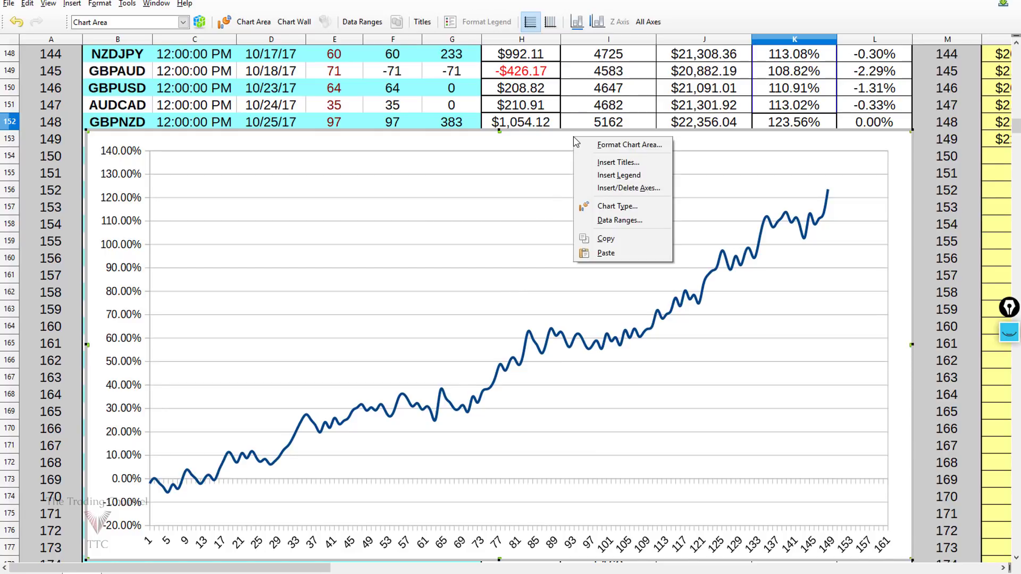
pyautogui.click(616, 163)
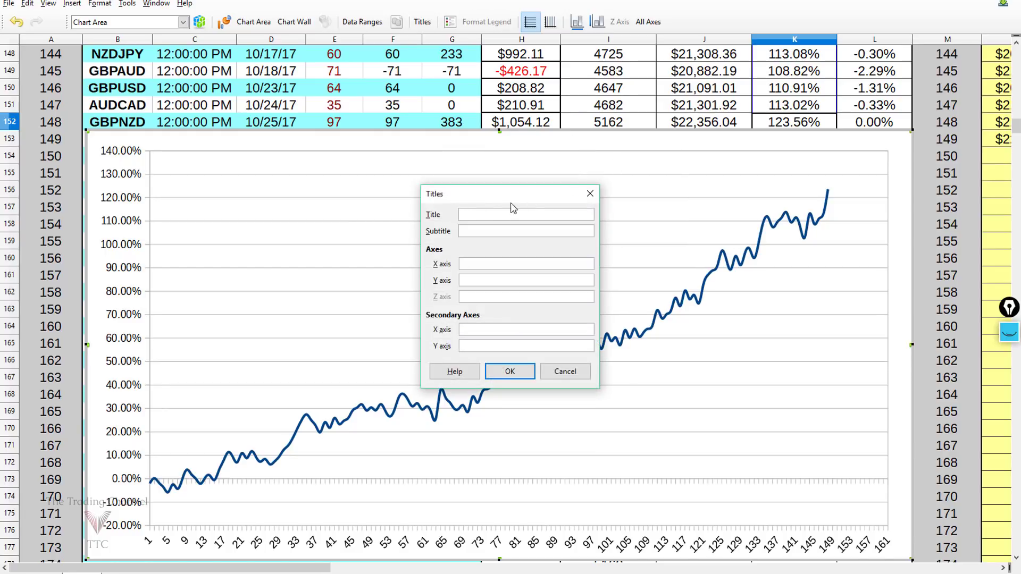
pyautogui.write('EAP Equity Curve')
pyautogui.click(519, 371)
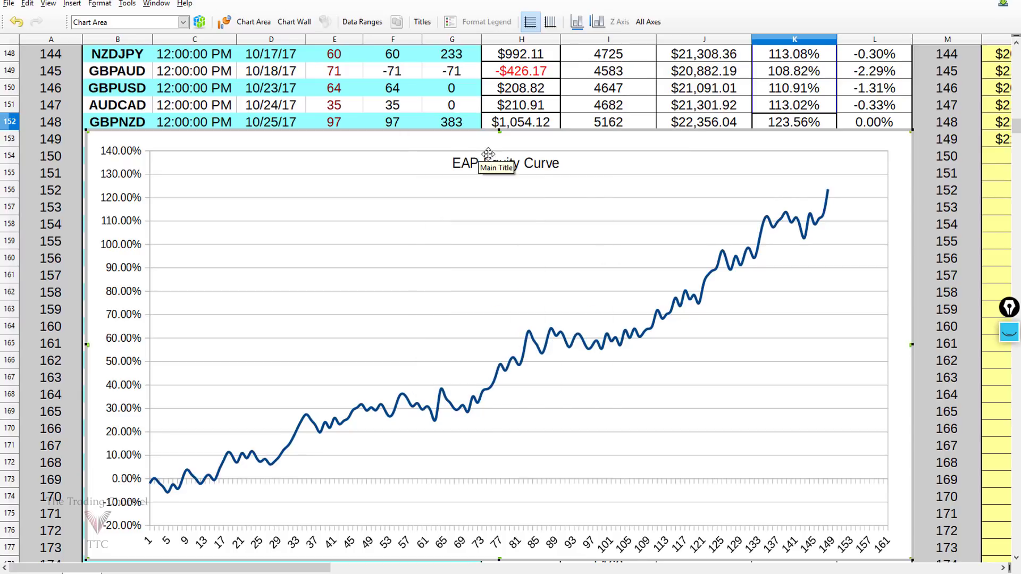
# Fill the chart wall with the Sunburst gradient
pyautogui.click(606, 192)
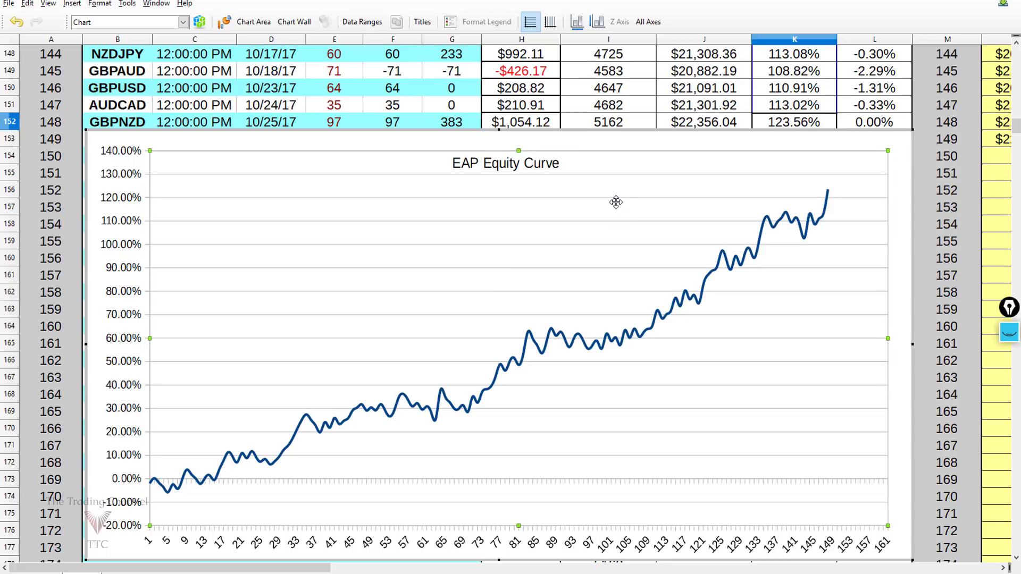
pyautogui.rightClick(615, 205)
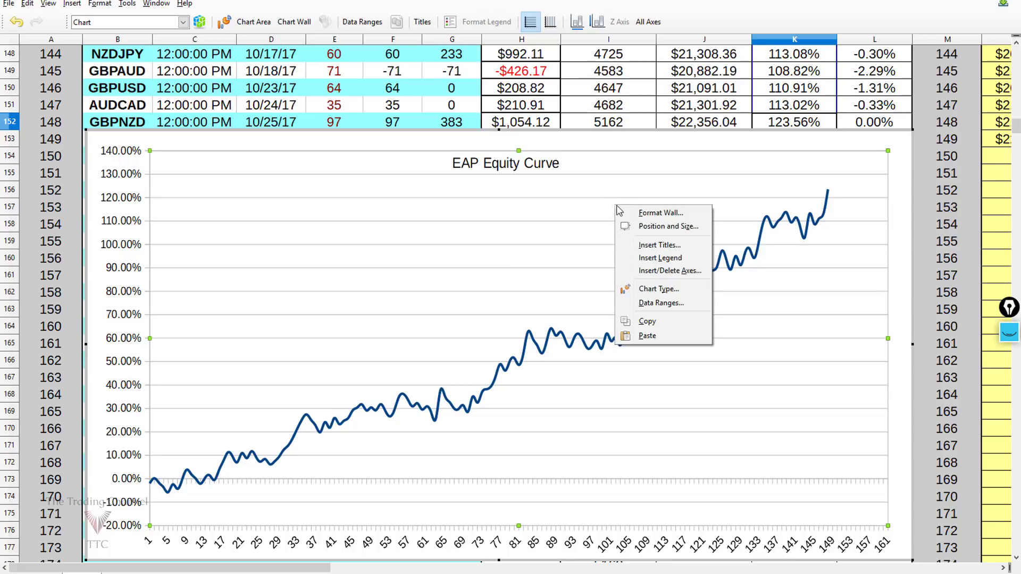
pyautogui.click(652, 212)
pyautogui.click(633, 190)
pyautogui.click(675, 219)
pyautogui.click(645, 252)
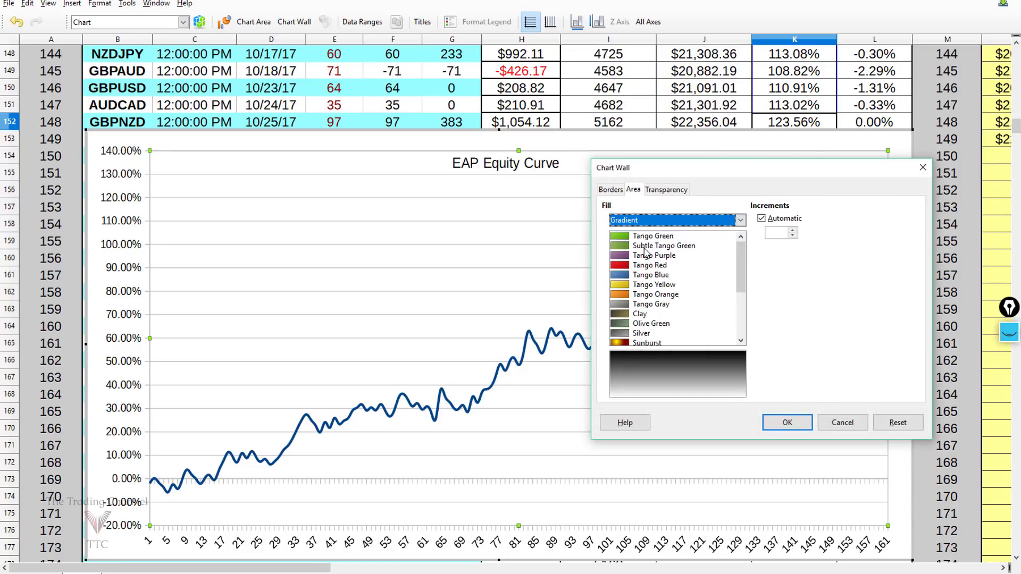
pyautogui.scroll(-1, 651, 281)
pyautogui.scroll(1, 653, 282)
pyautogui.scroll(-2, 644, 271)
pyautogui.scroll(-1, 642, 280)
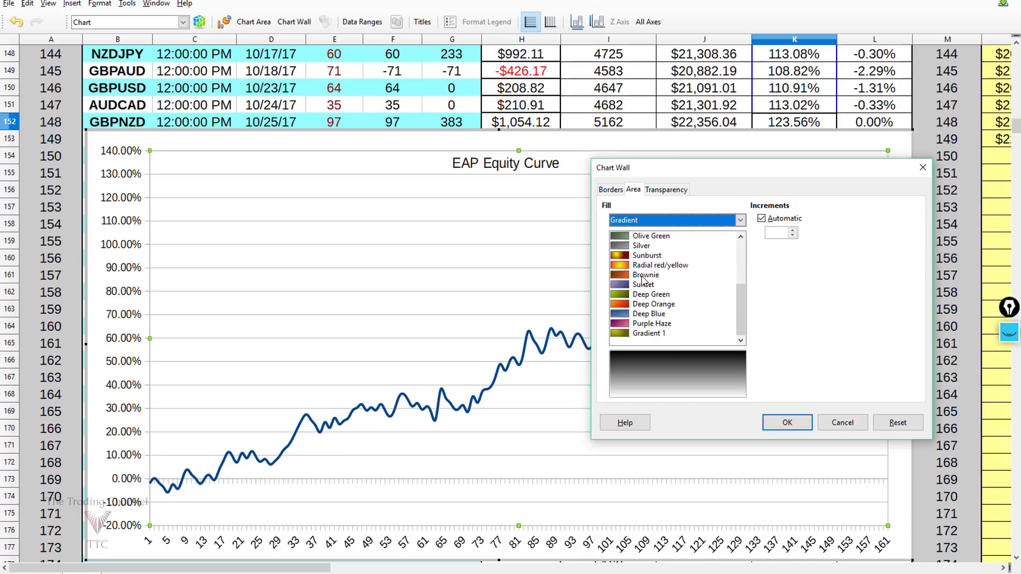
pyautogui.scroll(1, 642, 281)
pyautogui.click(648, 286)
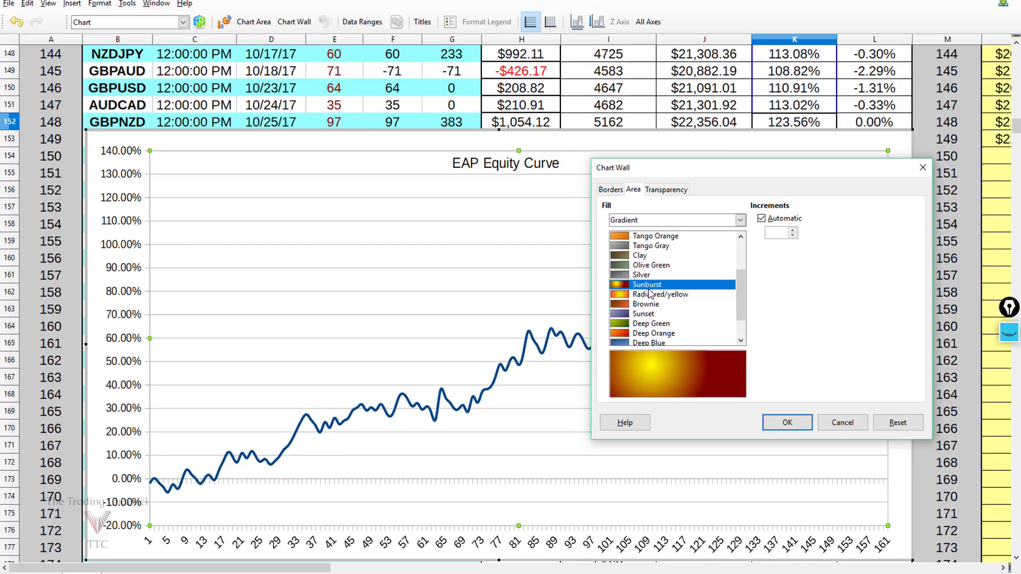
pyautogui.press('Return')
# Change the equity curve's data series line color to black
pyautogui.doubleClick(535, 341)
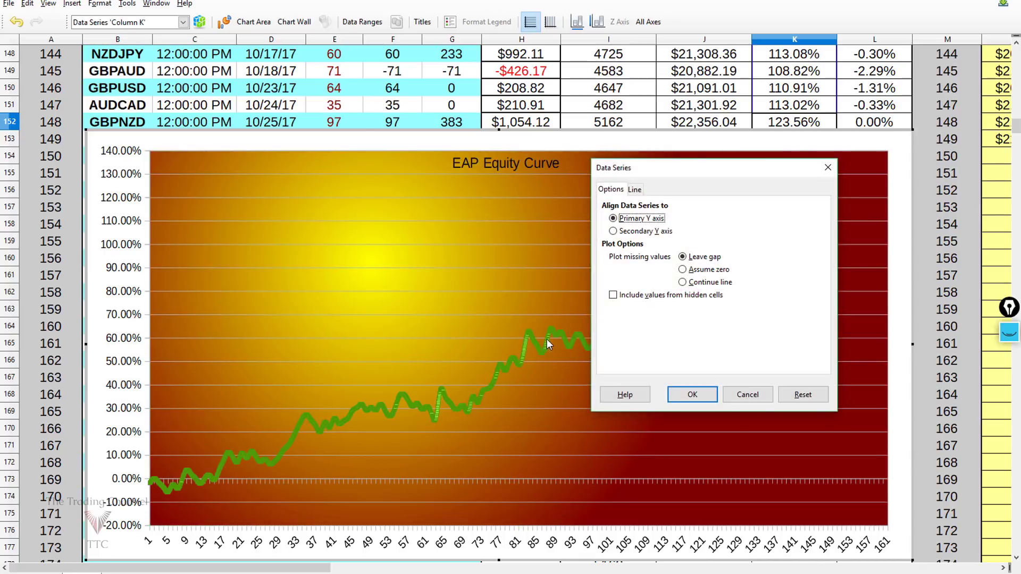
pyautogui.click(634, 189)
pyautogui.click(728, 263)
pyautogui.moveTo(725, 489); pyautogui.dragTo(730, 291)
pyautogui.click(628, 276)
pyautogui.press('Return')
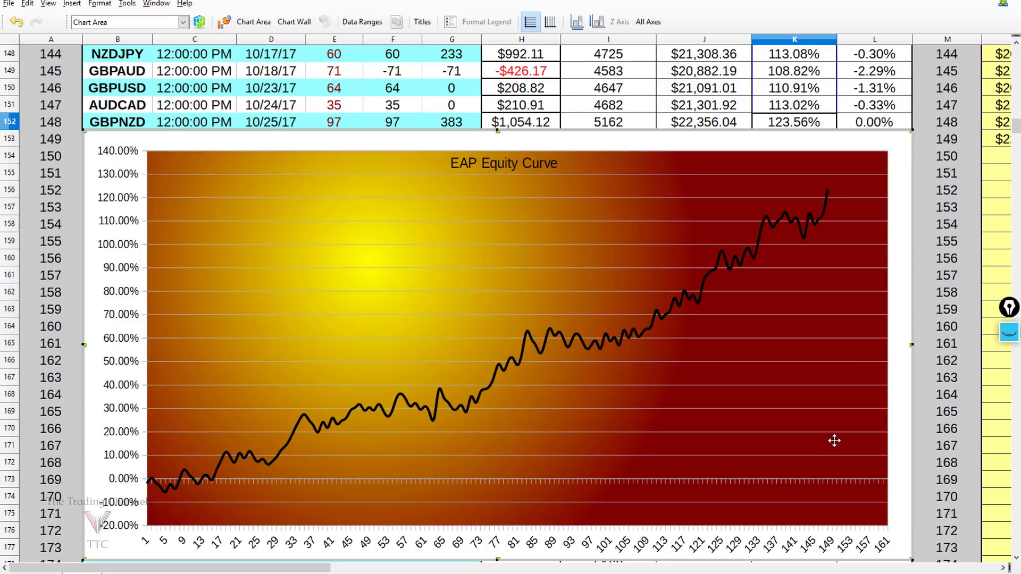
# Set the major interval of the chart's Y axis to 20%
pyautogui.rightClick(123, 412)
pyautogui.click(159, 417)
pyautogui.click(606, 190)
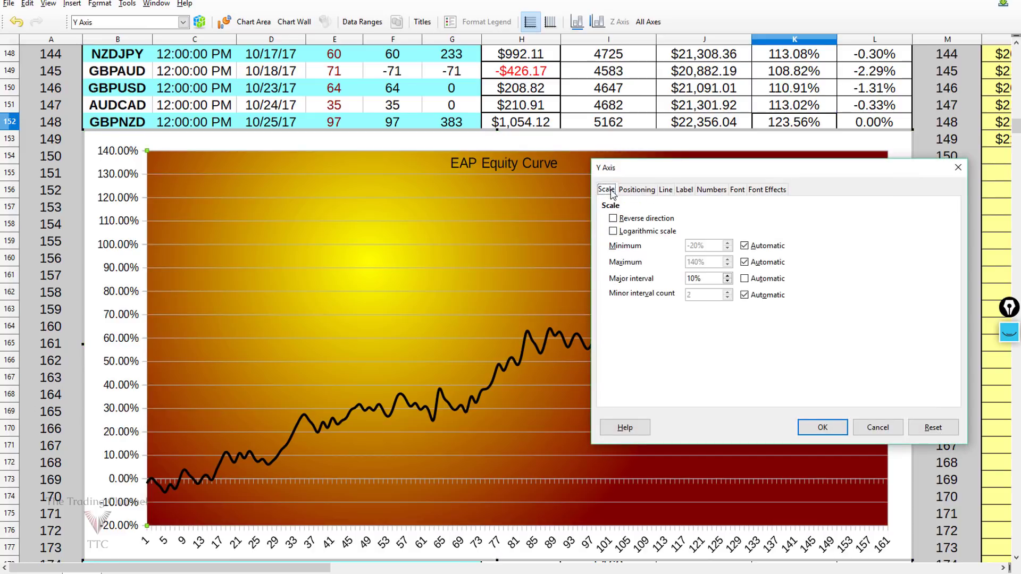
pyautogui.moveTo(697, 281); pyautogui.dragTo(683, 287)
pyautogui.write('20')
pyautogui.press('Return')
# Change the chart wall's gradient fill to Silver
pyautogui.doubleClick(683, 287)
pyautogui.click(634, 190)
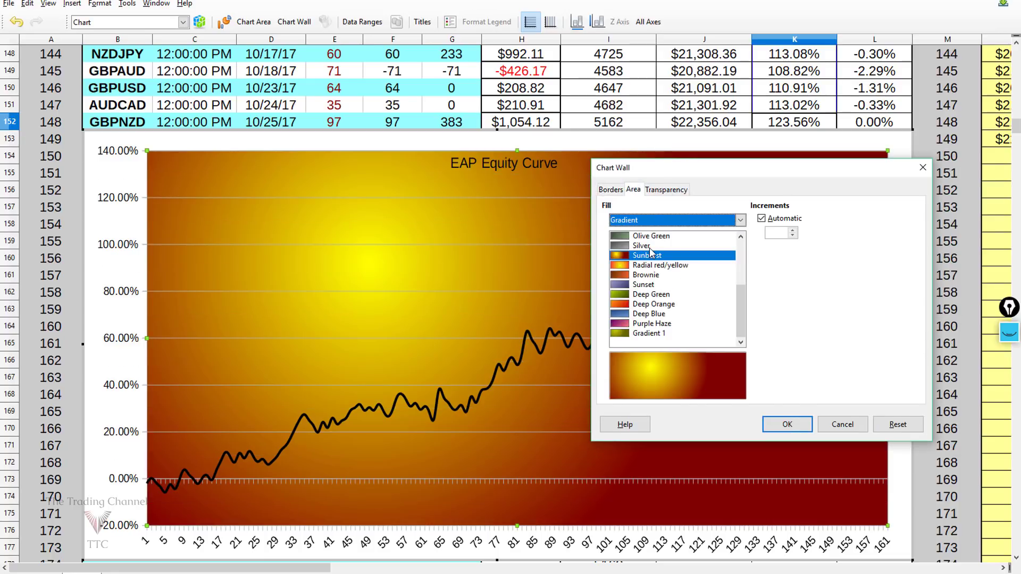
pyautogui.click(649, 246)
pyautogui.click(782, 424)
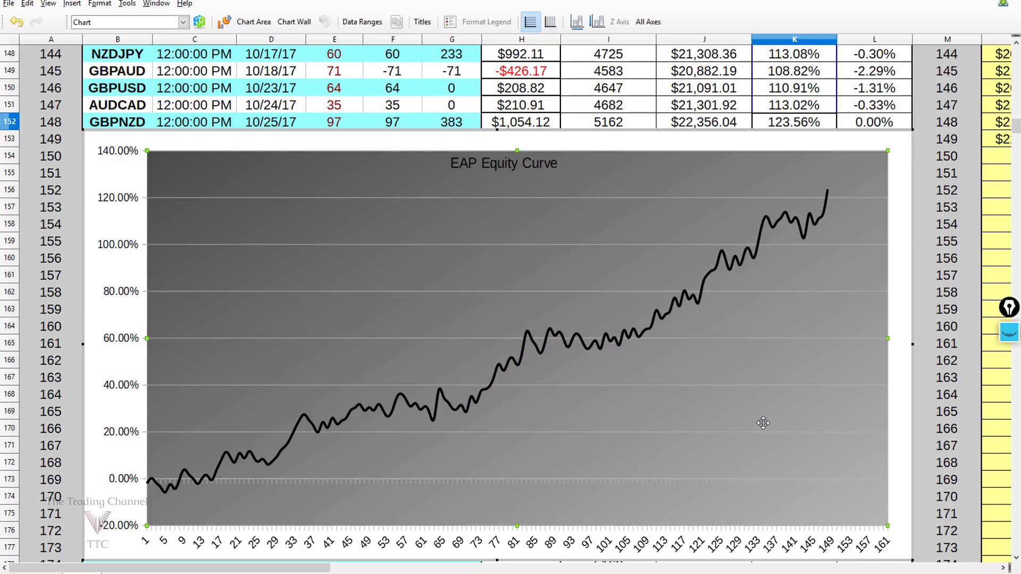
# Change the chart's data range to the Account Cash values in column J, starting at J5 and extending past the last trade
pyautogui.click(663, 385)
pyautogui.rightClick(671, 355)
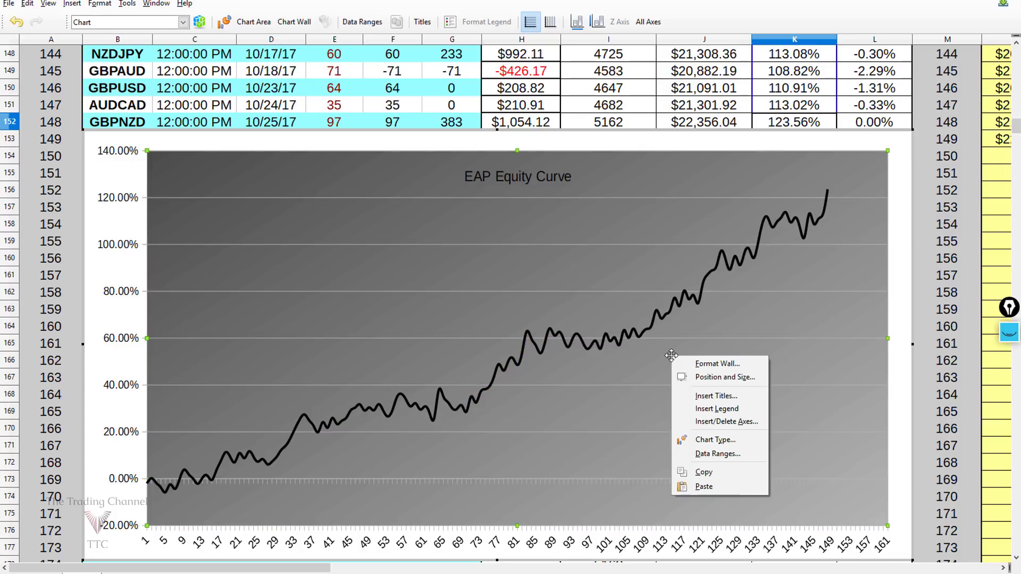
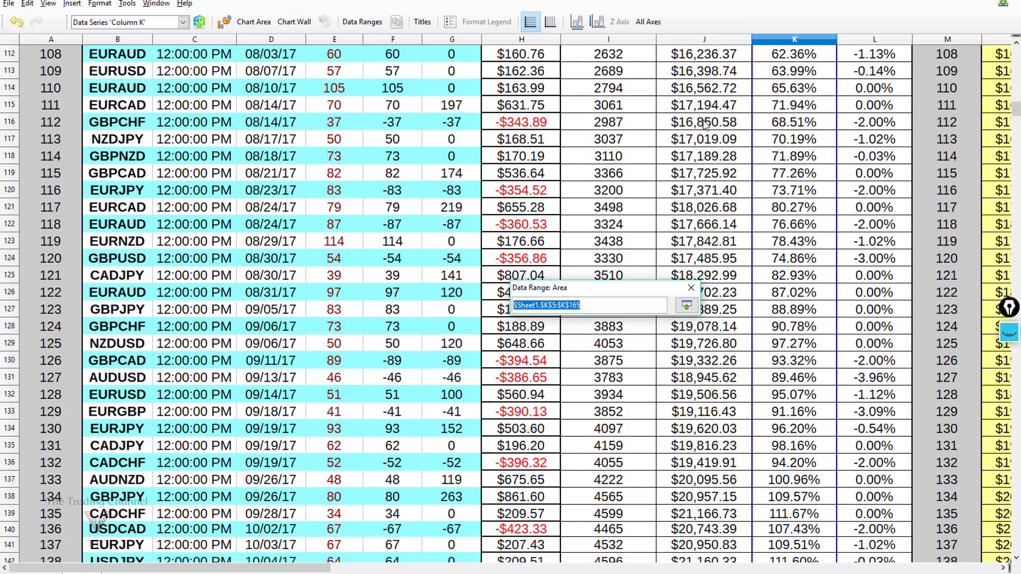
pyautogui.scroll(15, 700, 129)
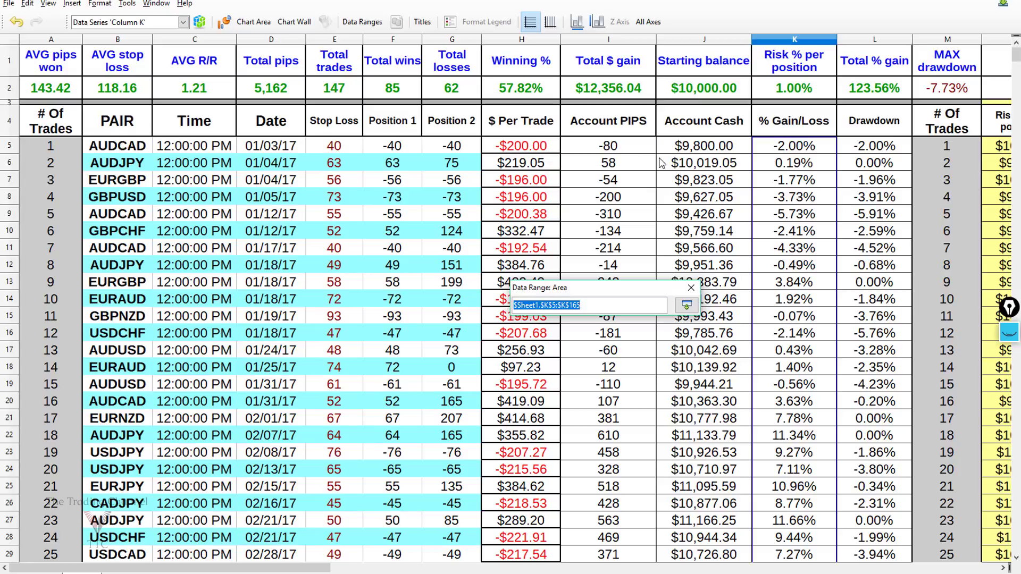
pyautogui.click(709, 151)
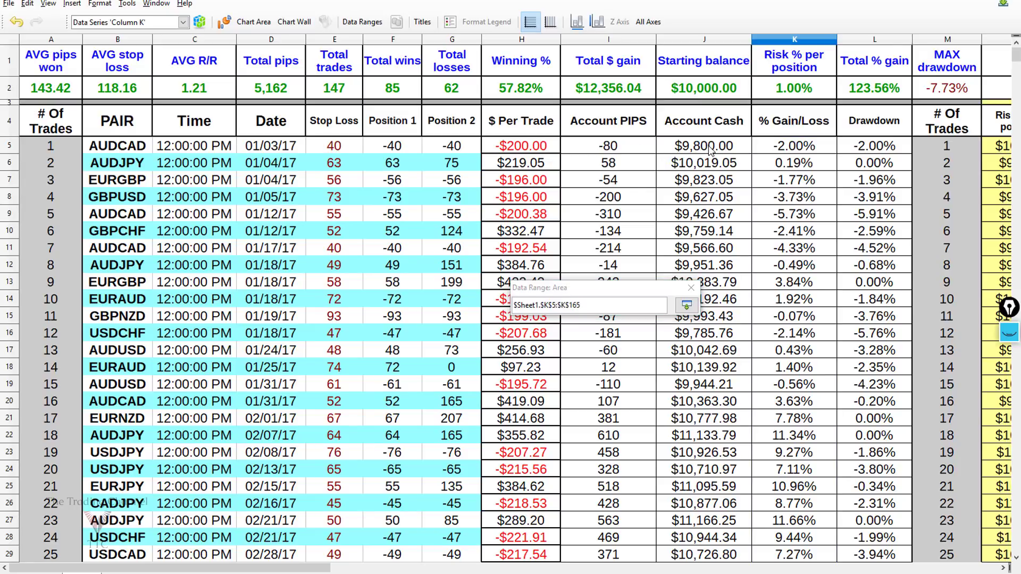
pyautogui.moveTo(710, 150); pyautogui.dragTo(696, 510)
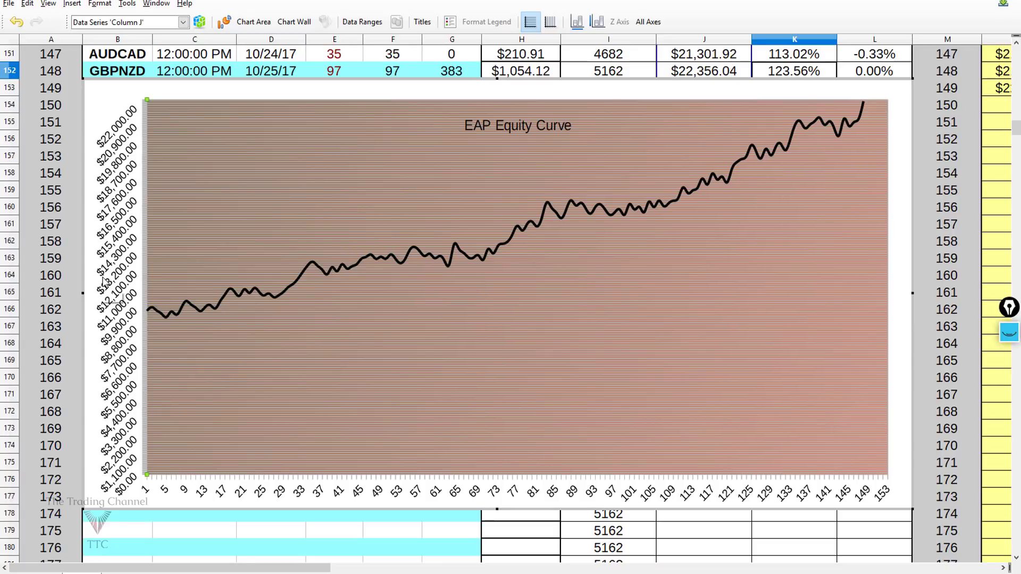
# Turn off the automatic minimum and major interval on the Y axis, setting the minimum to 9000 and the interval to 1000
pyautogui.click(117, 277)
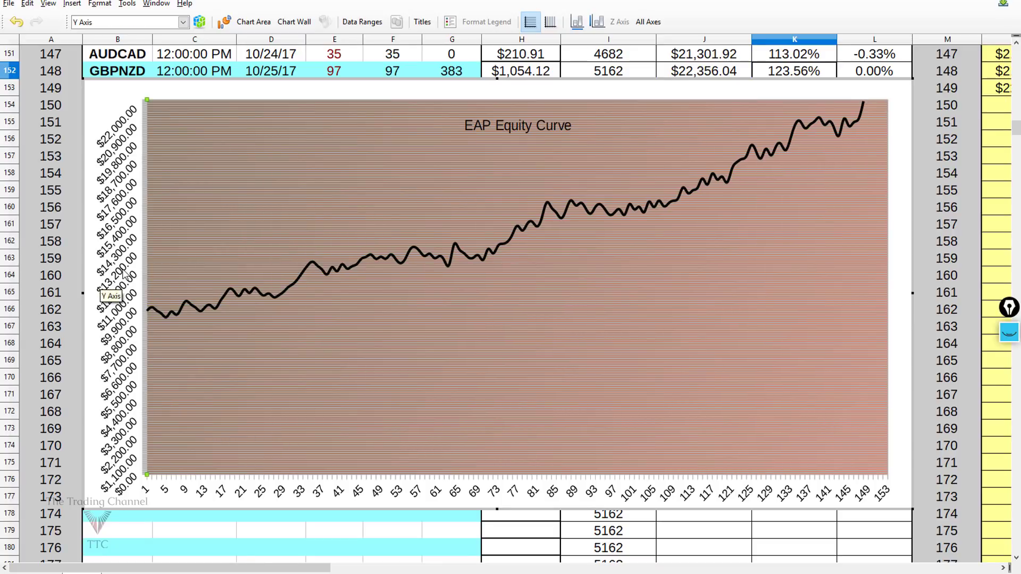
pyautogui.rightClick(124, 274)
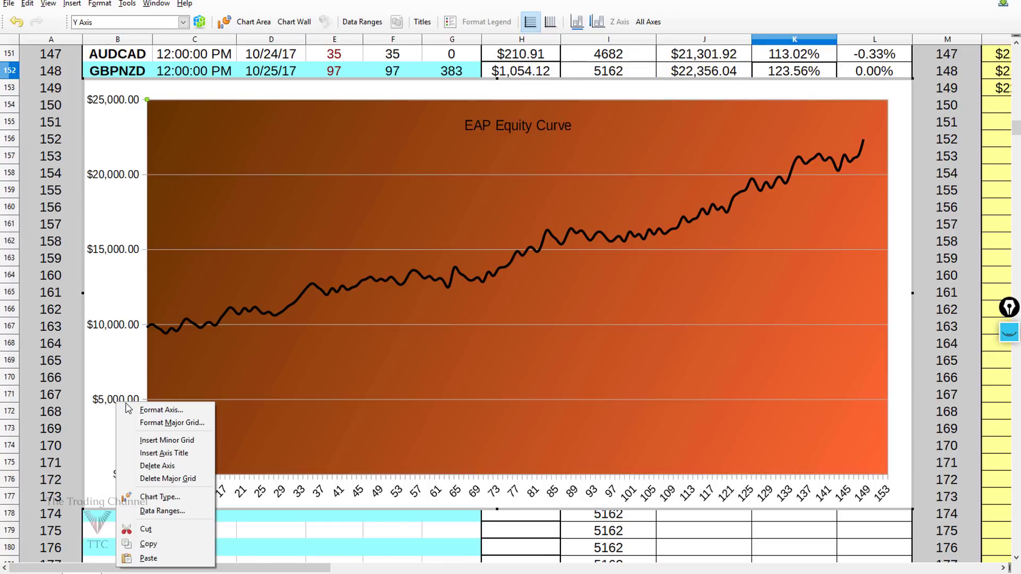
pyautogui.click(147, 410)
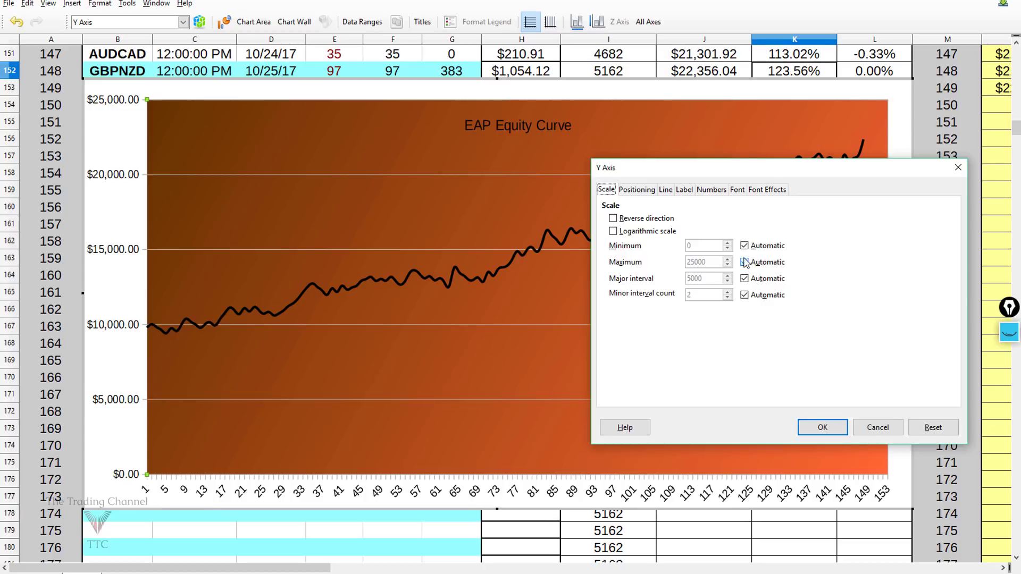
pyautogui.click(744, 245)
pyautogui.doubleClick(688, 247)
pyautogui.click(745, 278)
pyautogui.write('1000')
pyautogui.press('Return')
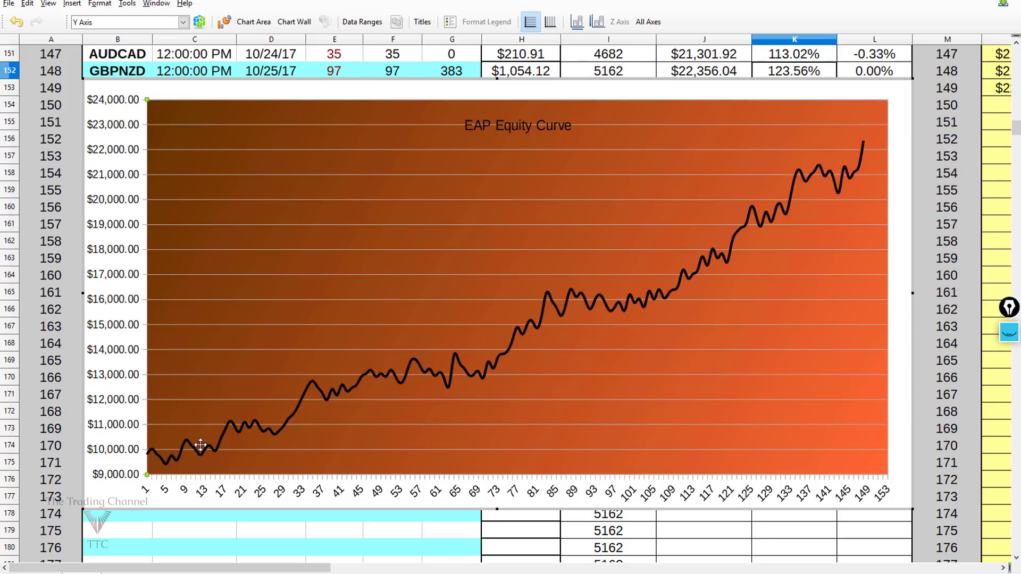
# Move the "EAP Equity Curve" title up to the upper edge of the chart wall and leave chart editing
pyautogui.click(522, 110)
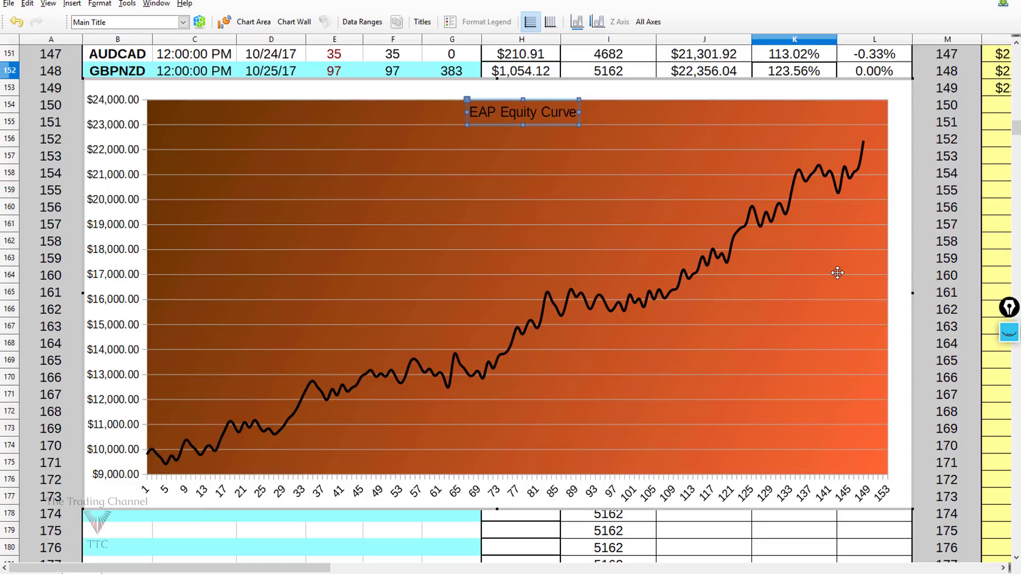
pyautogui.click(1009, 189)
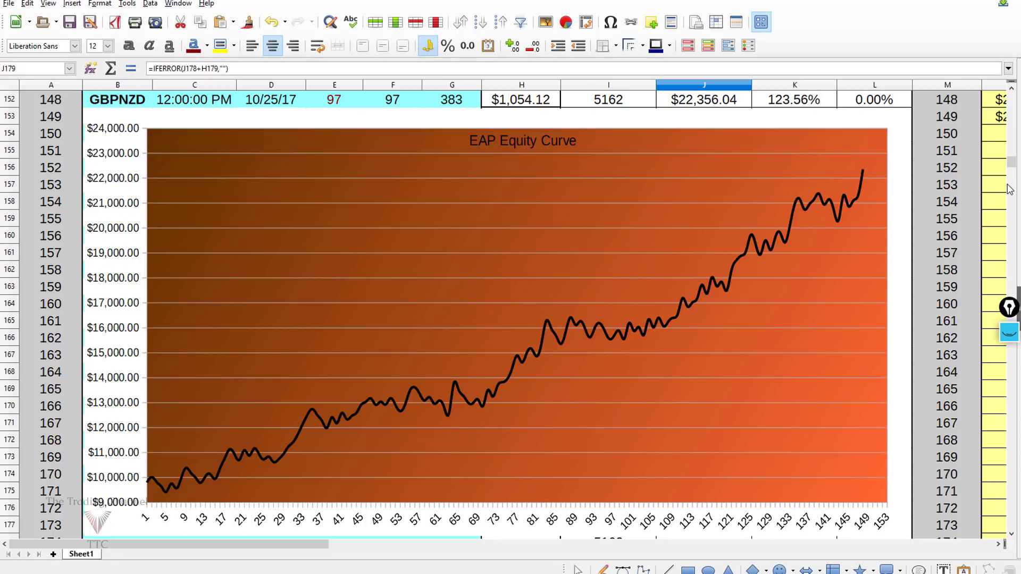
pyautogui.moveTo(1009, 188); pyautogui.dragTo(1008, 105)
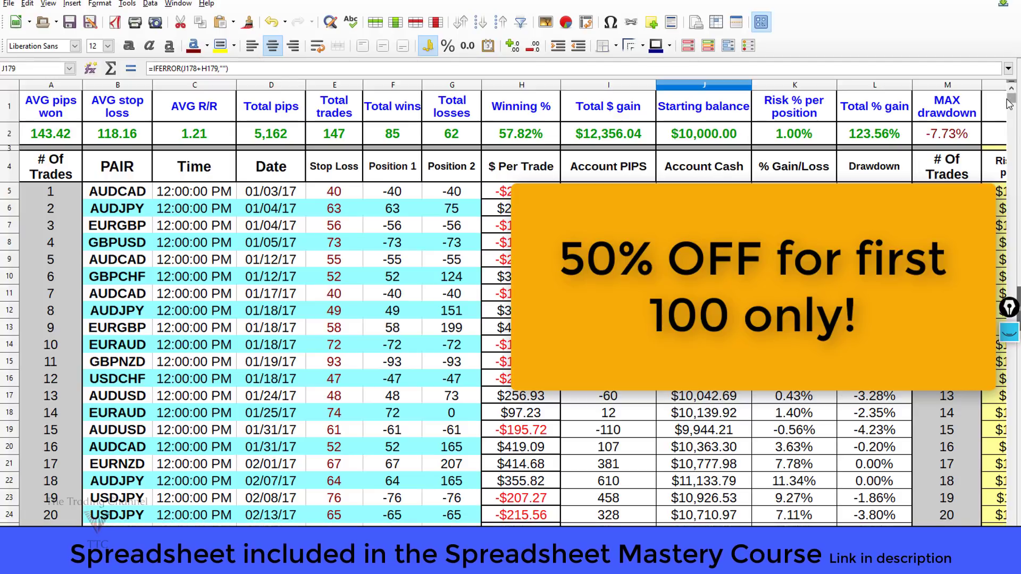
pyautogui.moveTo(1013, 101); pyautogui.dragTo(1013, 175)
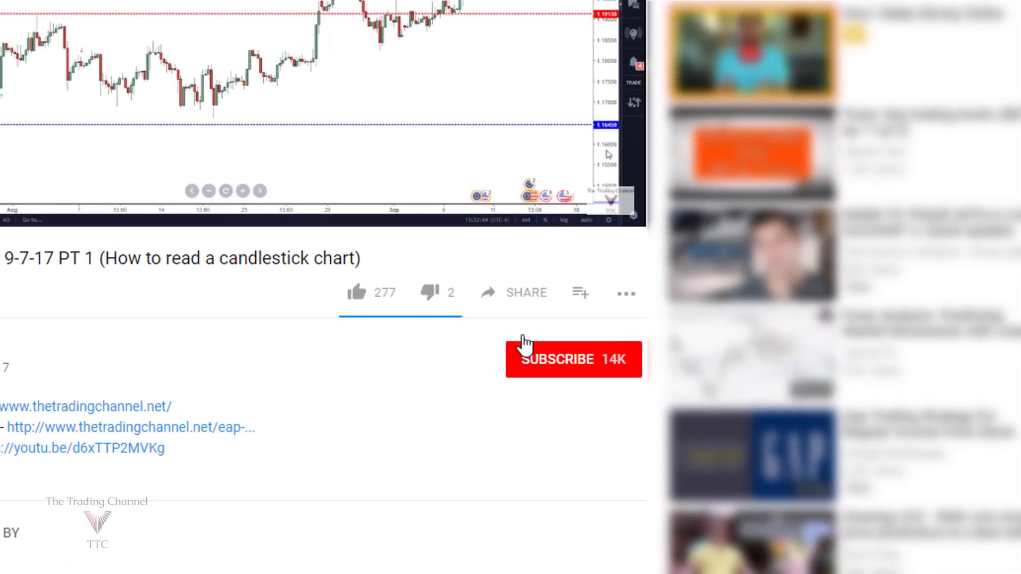
pyautogui.click(567, 362)
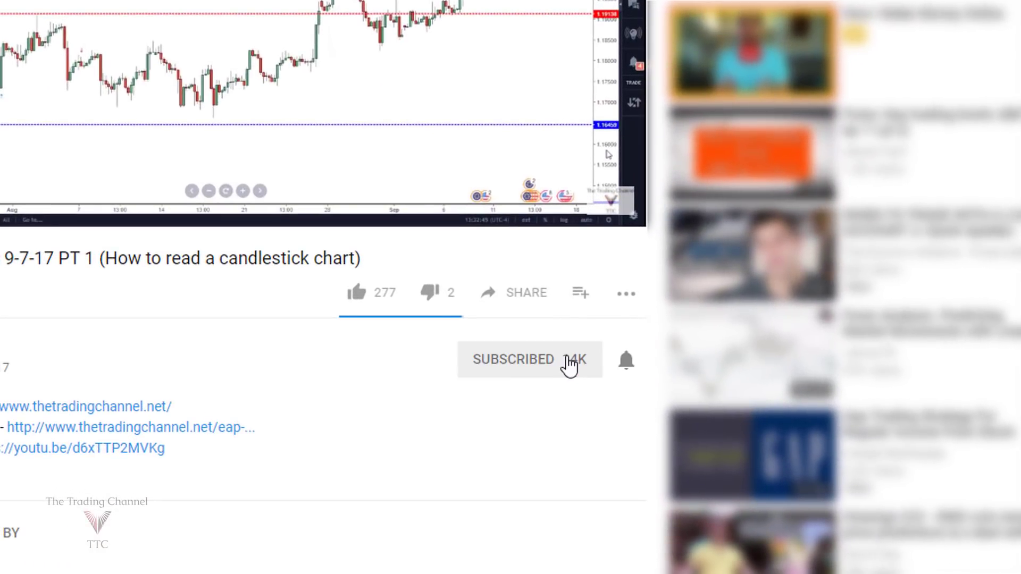
pyautogui.click(626, 366)
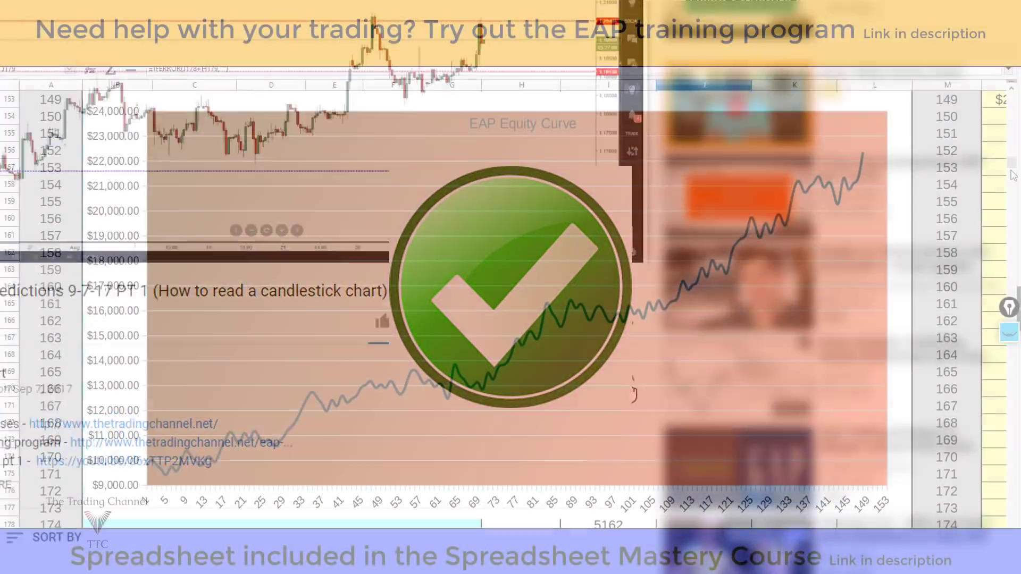